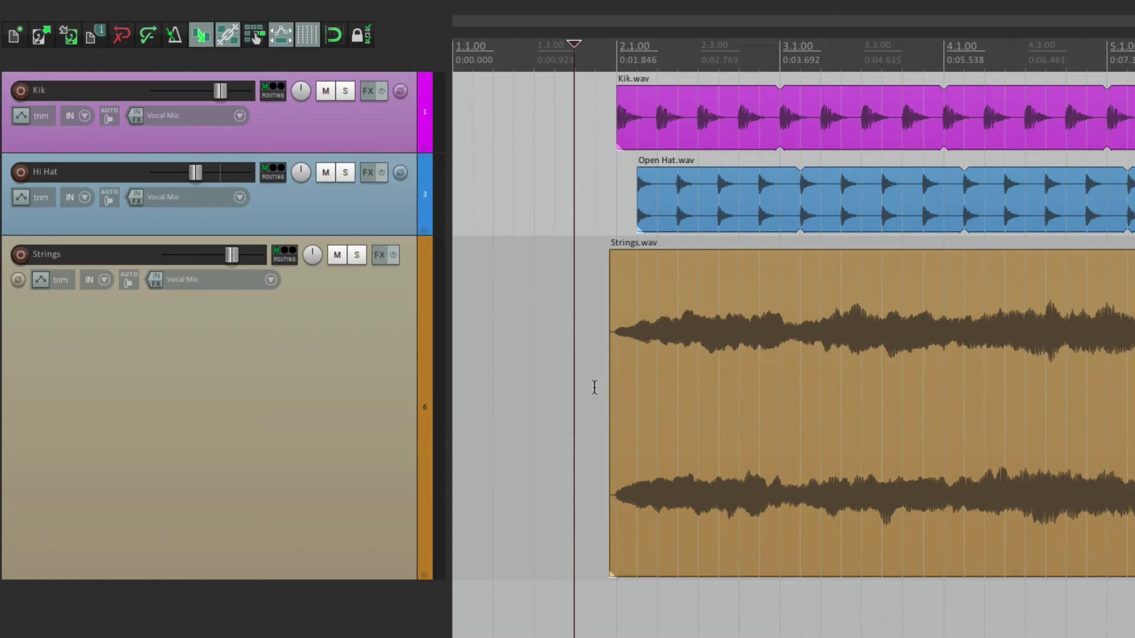
Audition the Strings track solo, then open and cancel the Strings take effect dialog.
click(357, 254)
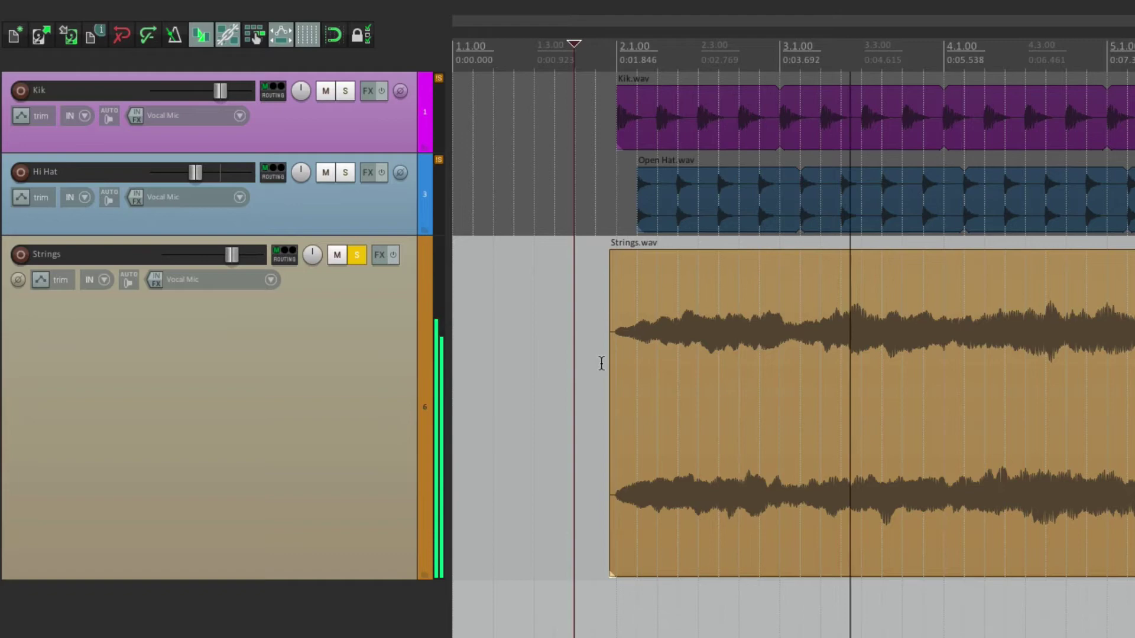
key(space)
click(359, 260)
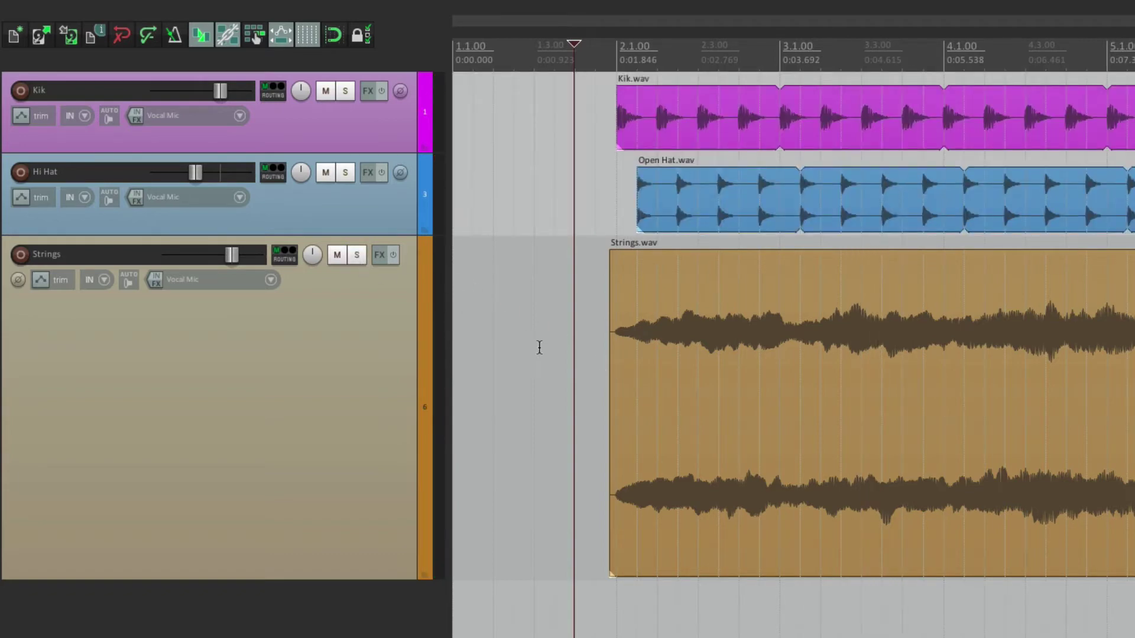
click(658, 315)
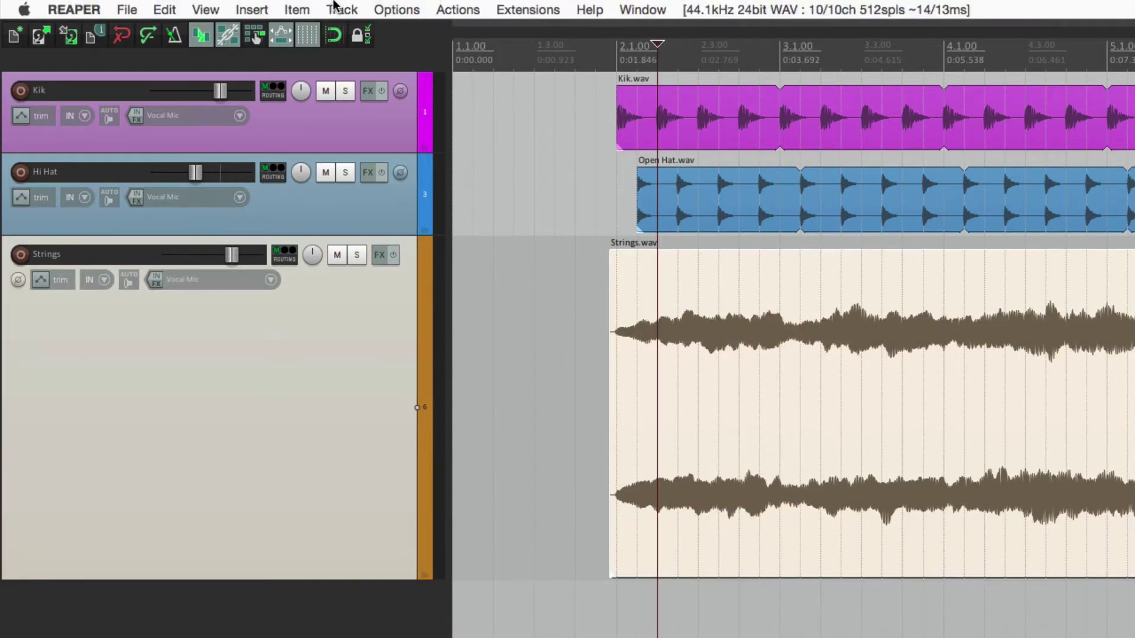
click(300, 9)
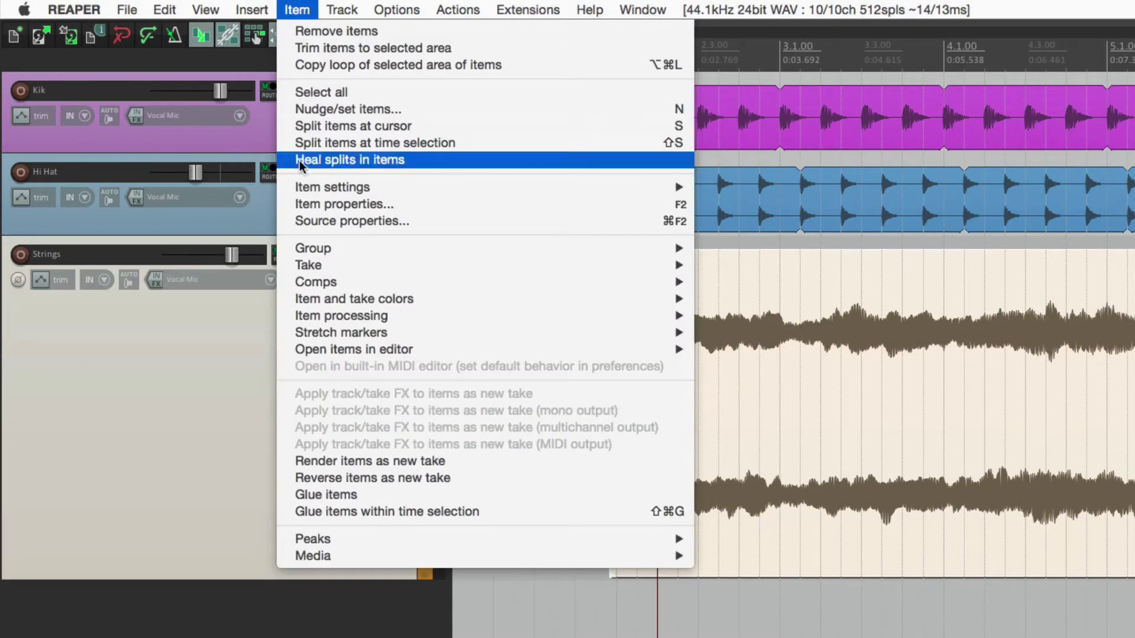
mouse_move(291, 265)
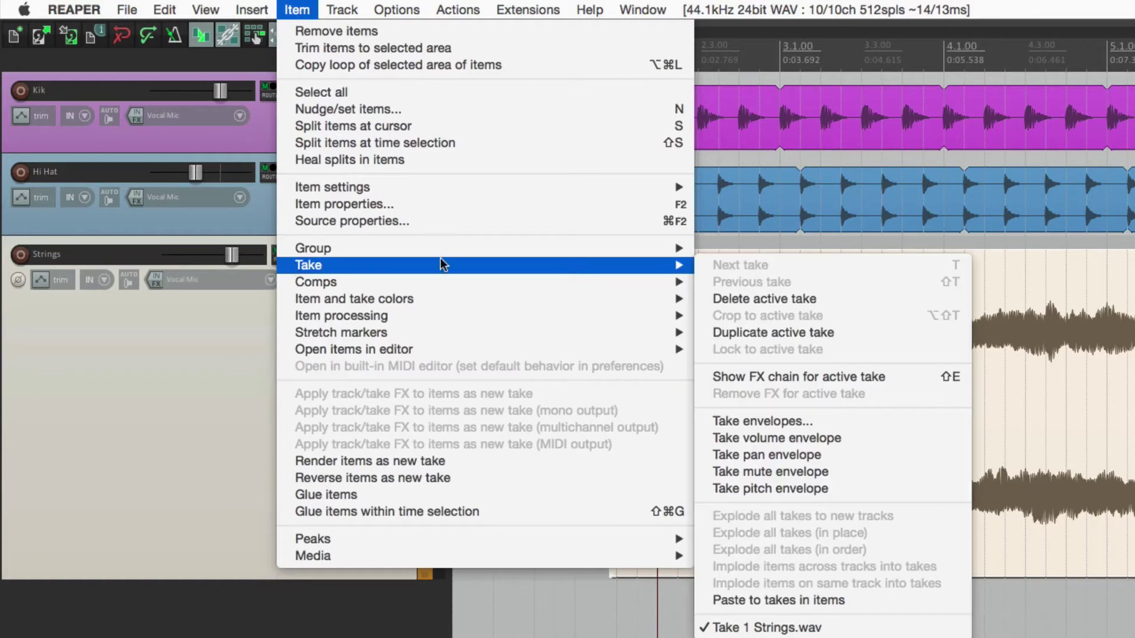
click(707, 378)
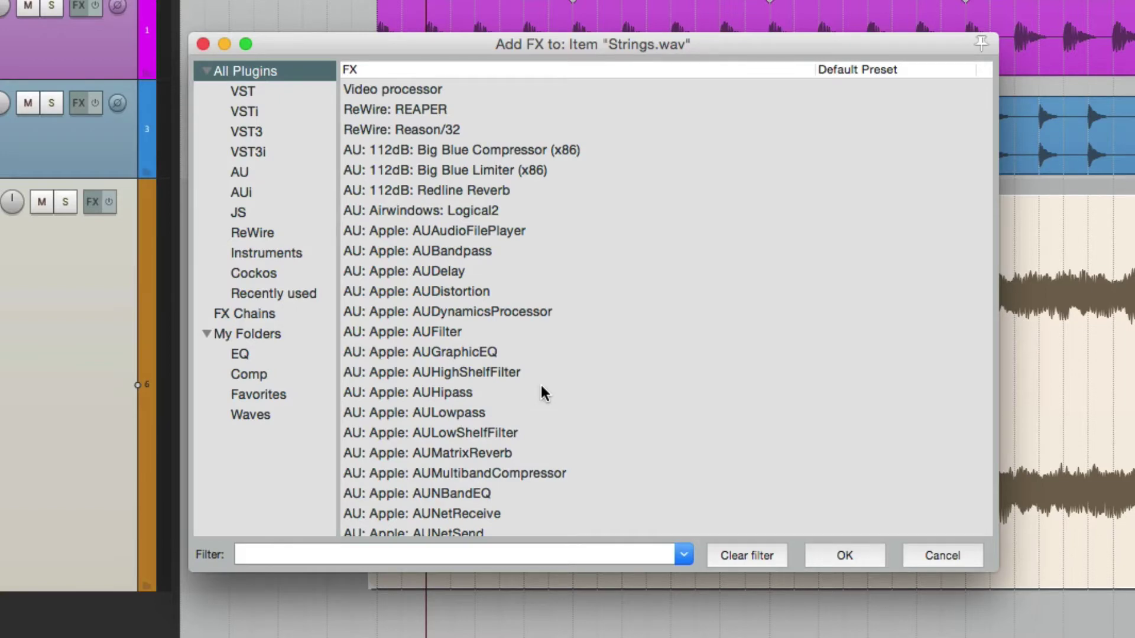
key(Escape)
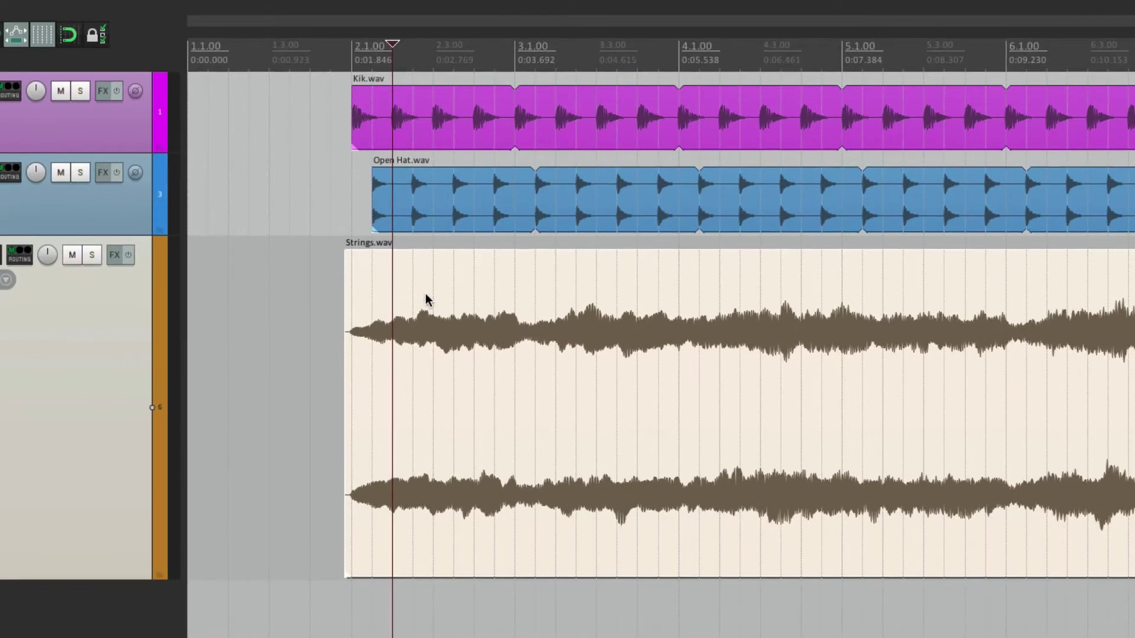
Add VST: ReaEQ (Cockos) from Favorites as a take effect on the Strings item.
right_click(420, 276)
mouse_move(427, 367)
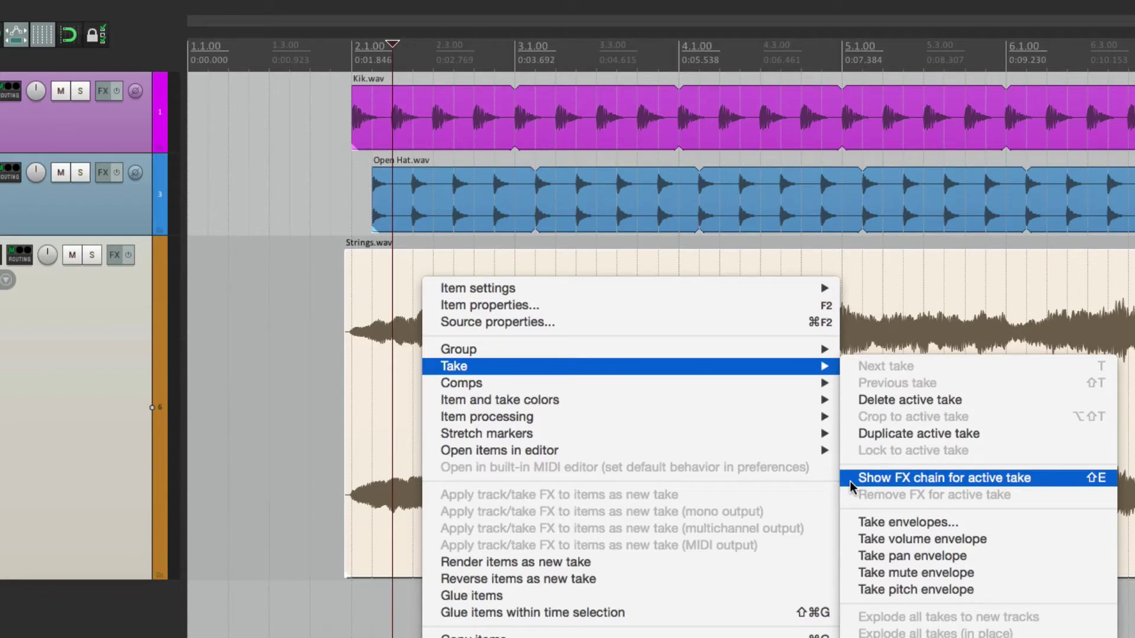
click(1095, 488)
click(264, 389)
click(432, 321)
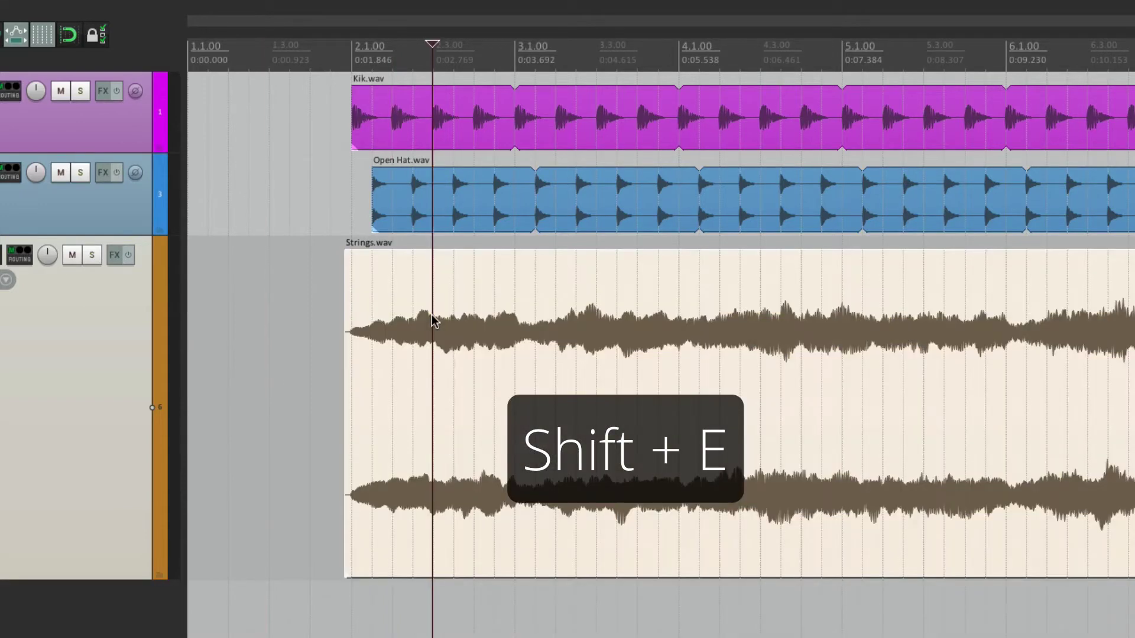
key(shift+e)
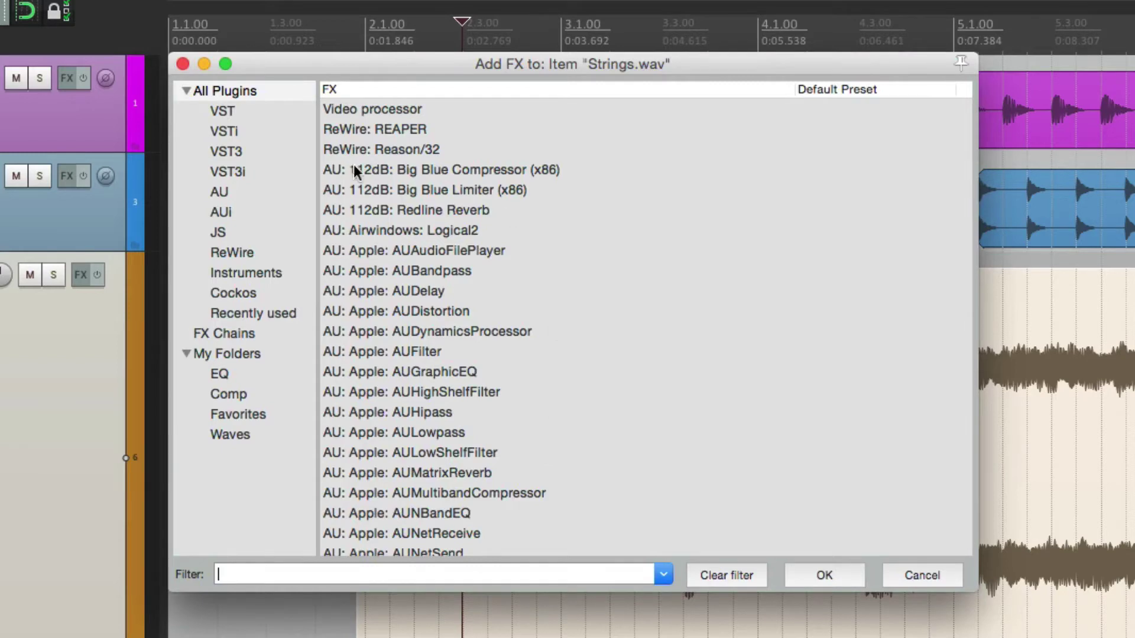
click(272, 413)
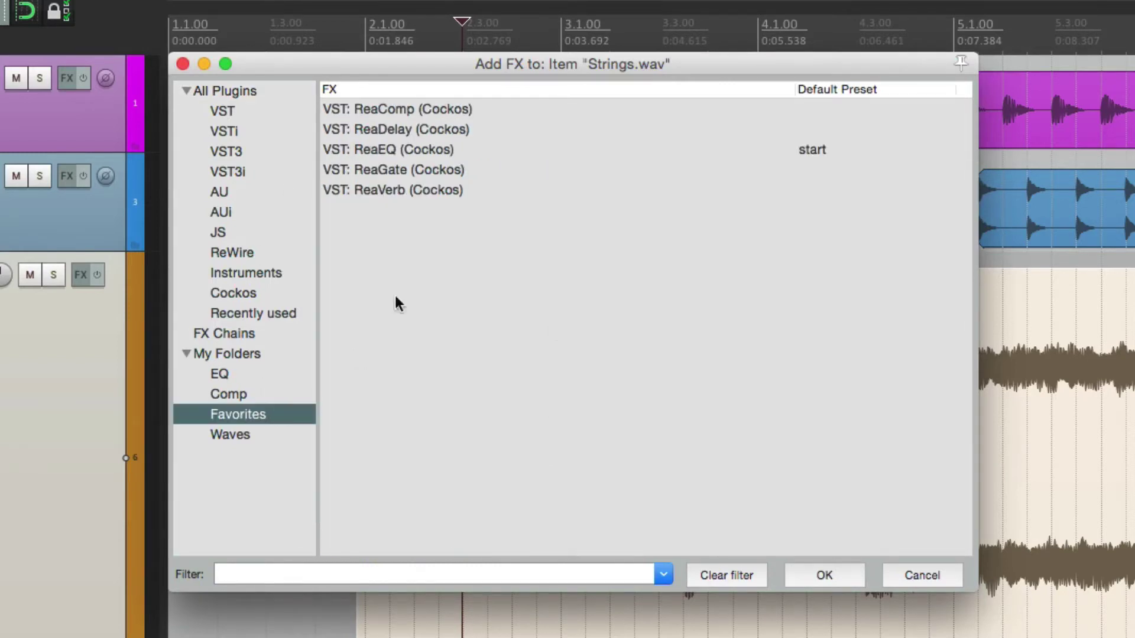
double_click(401, 156)
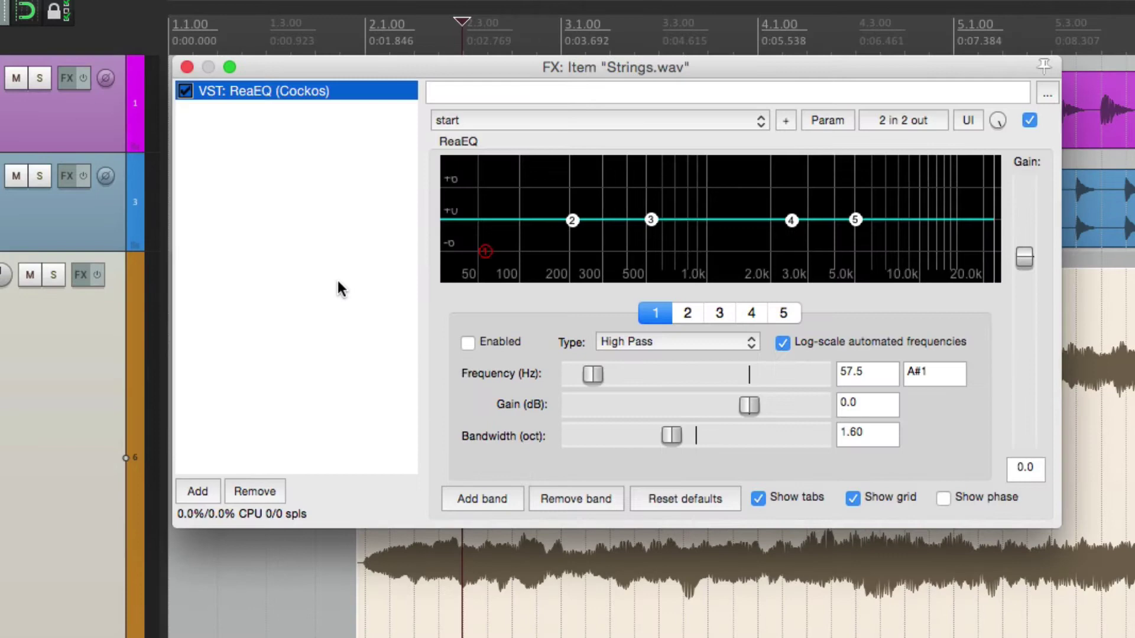
Rename the Strings take's ReaEQ instance to 'High Pass Filter'.
click(187, 66)
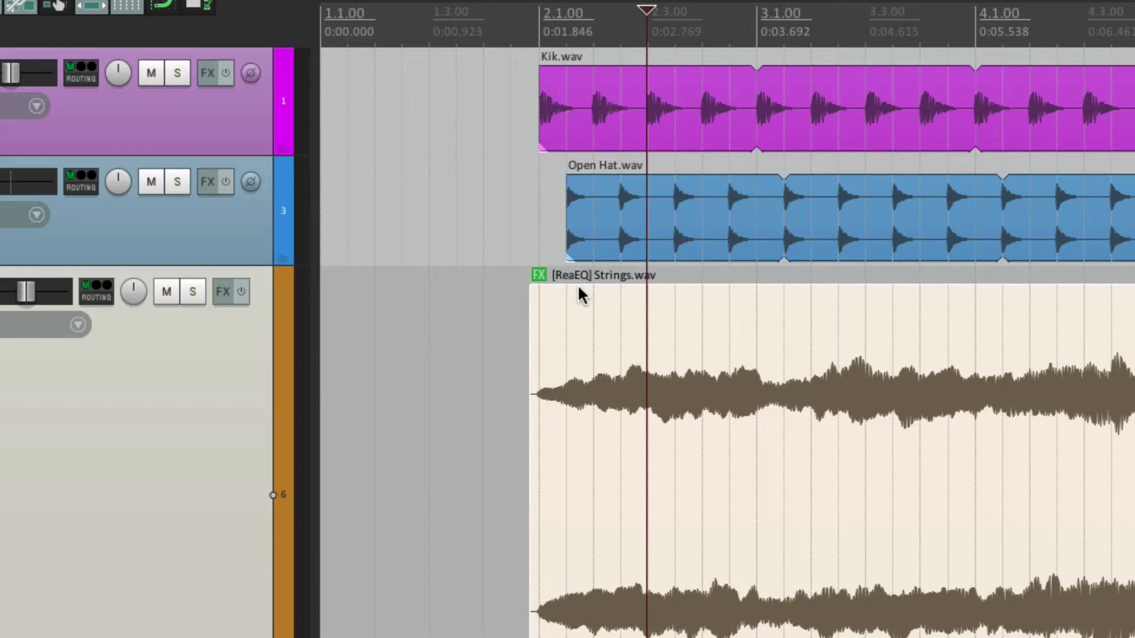
click(535, 277)
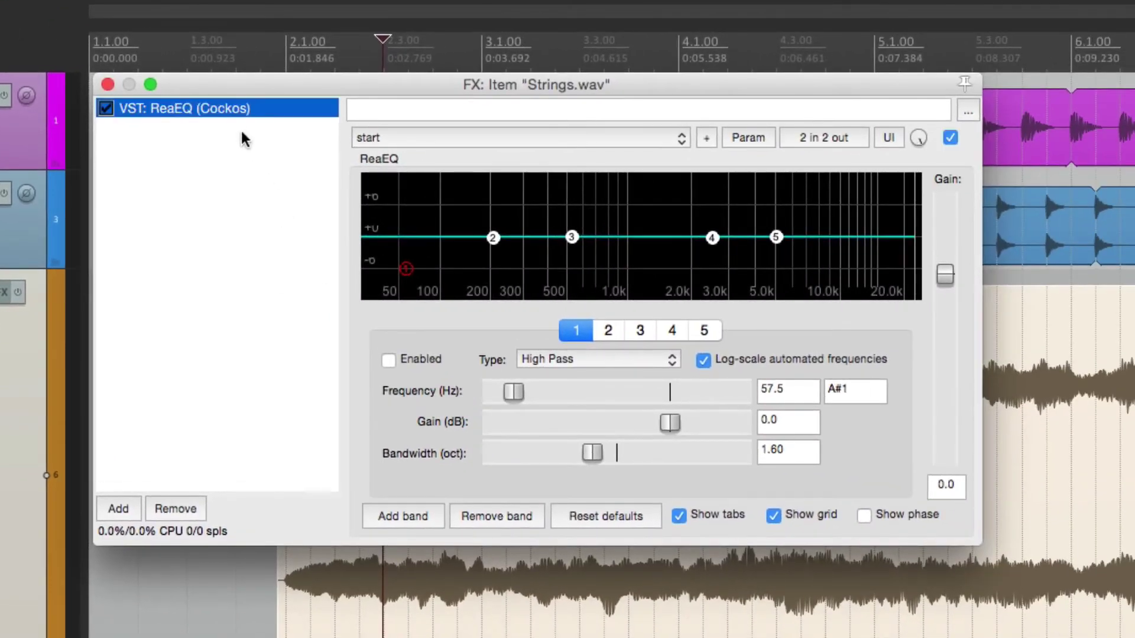
right_click(232, 110)
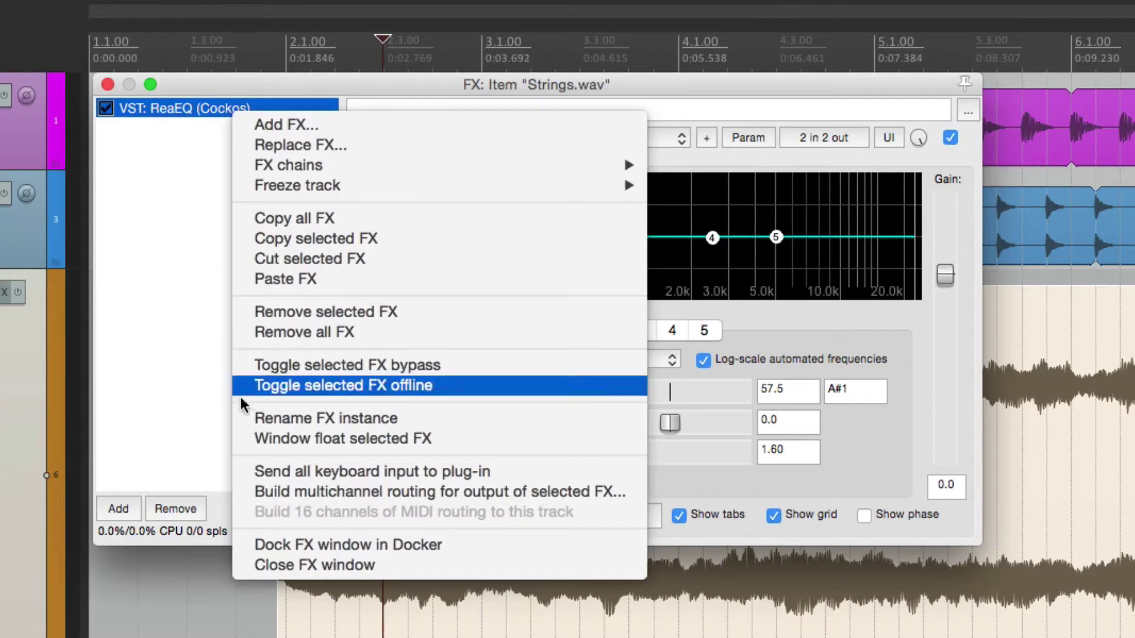
click(249, 417)
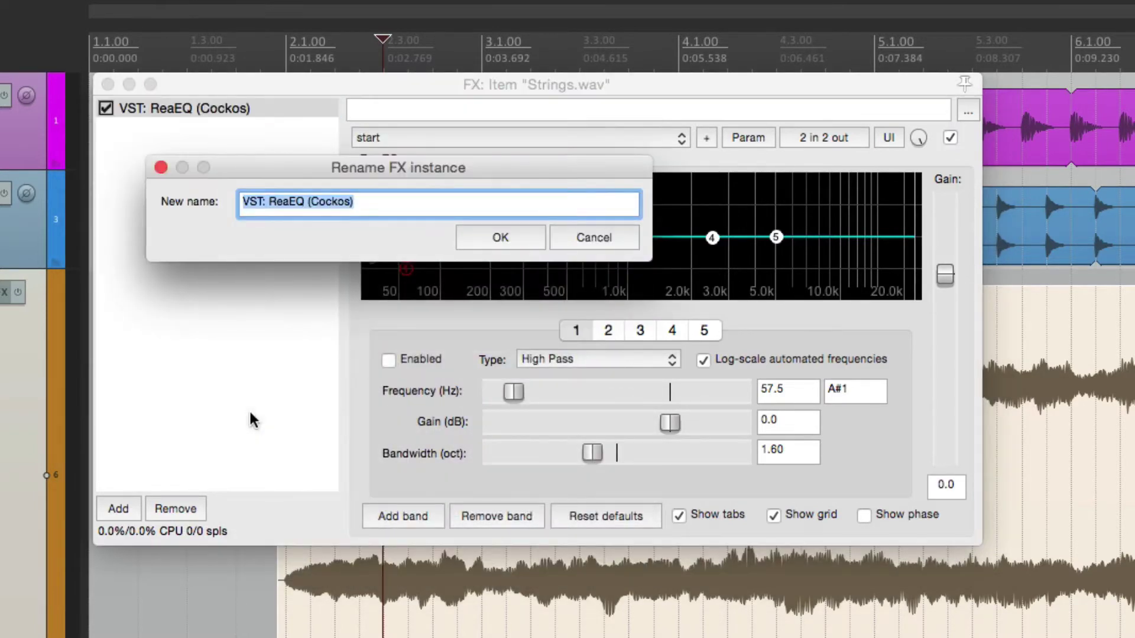
text(High Pass Filter)
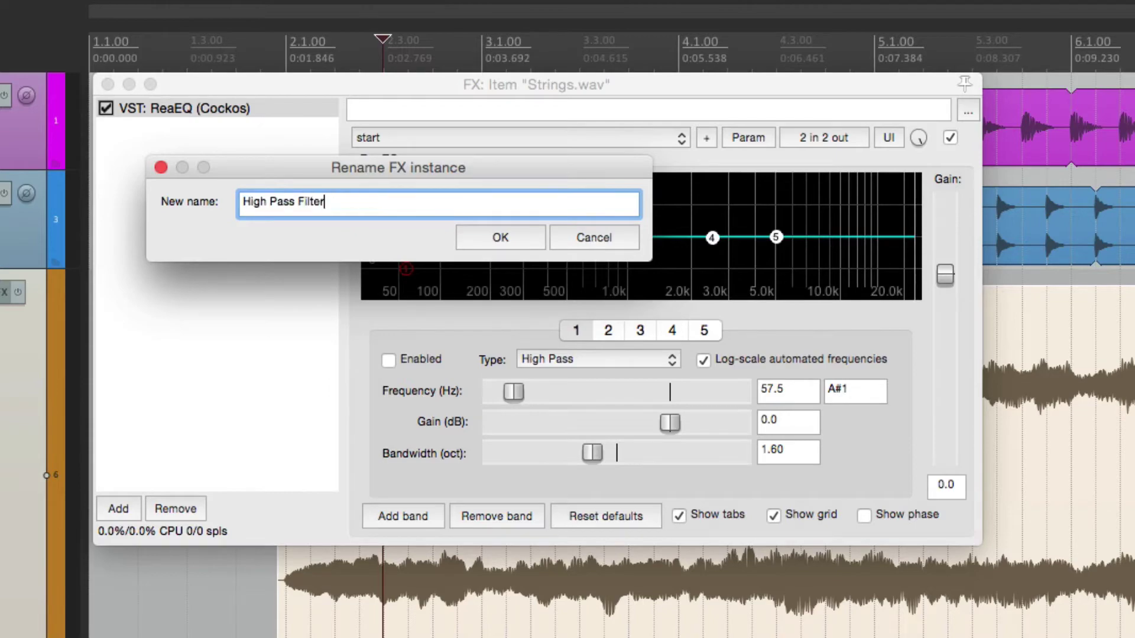
key(Return)
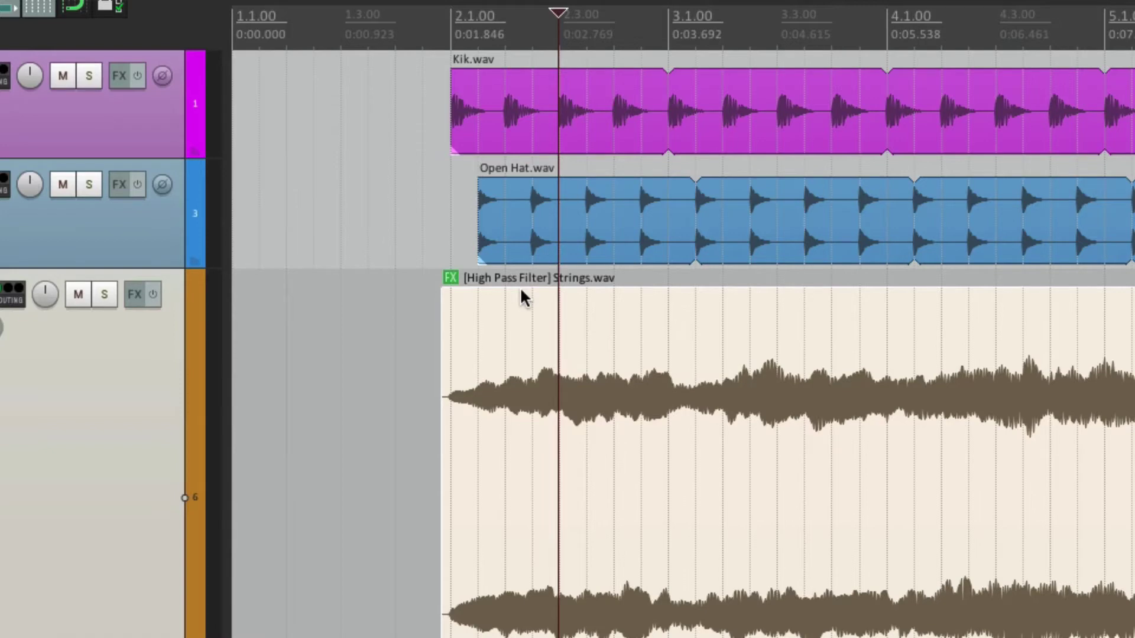
Enable band 1 high-pass at about 1234.7 Hz, solo Strings, and compare against bypass.
click(450, 278)
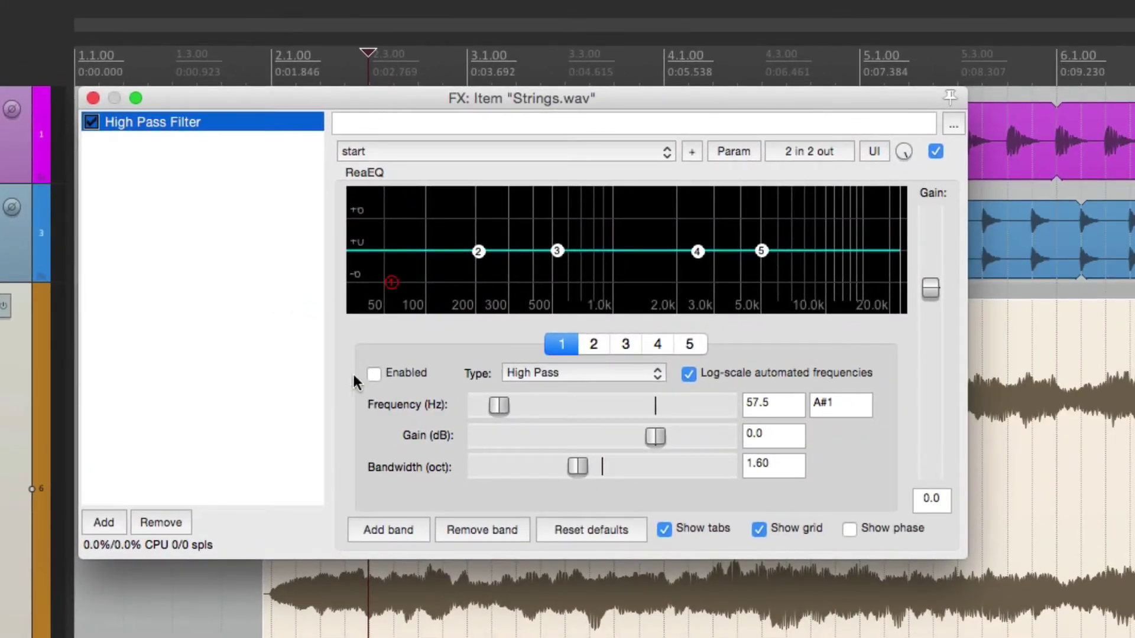
click(374, 373)
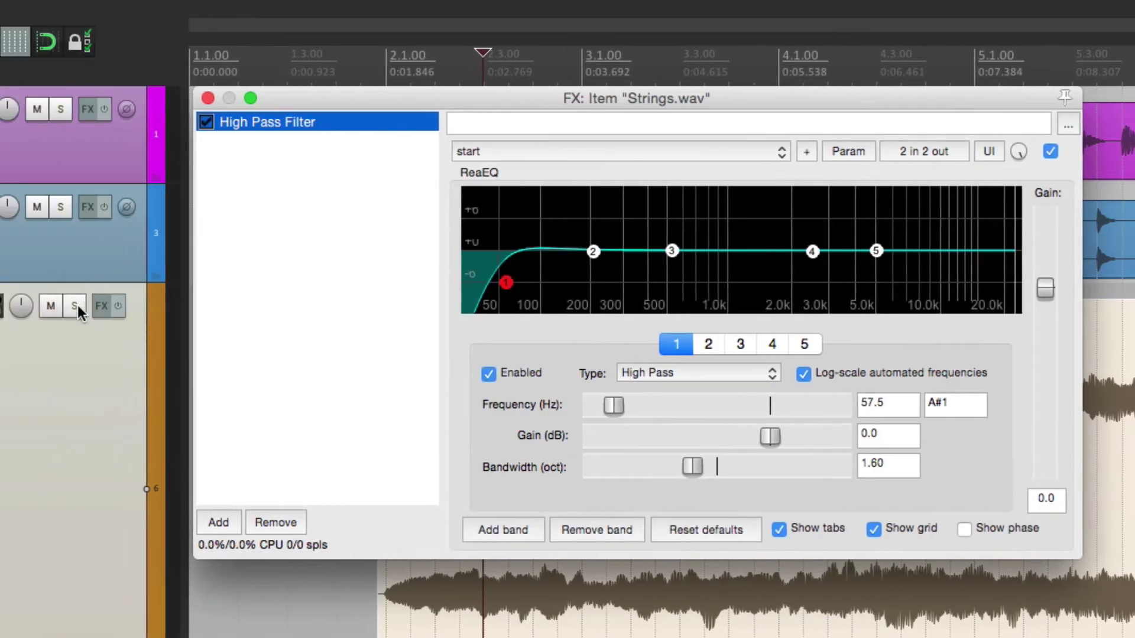
click(75, 306)
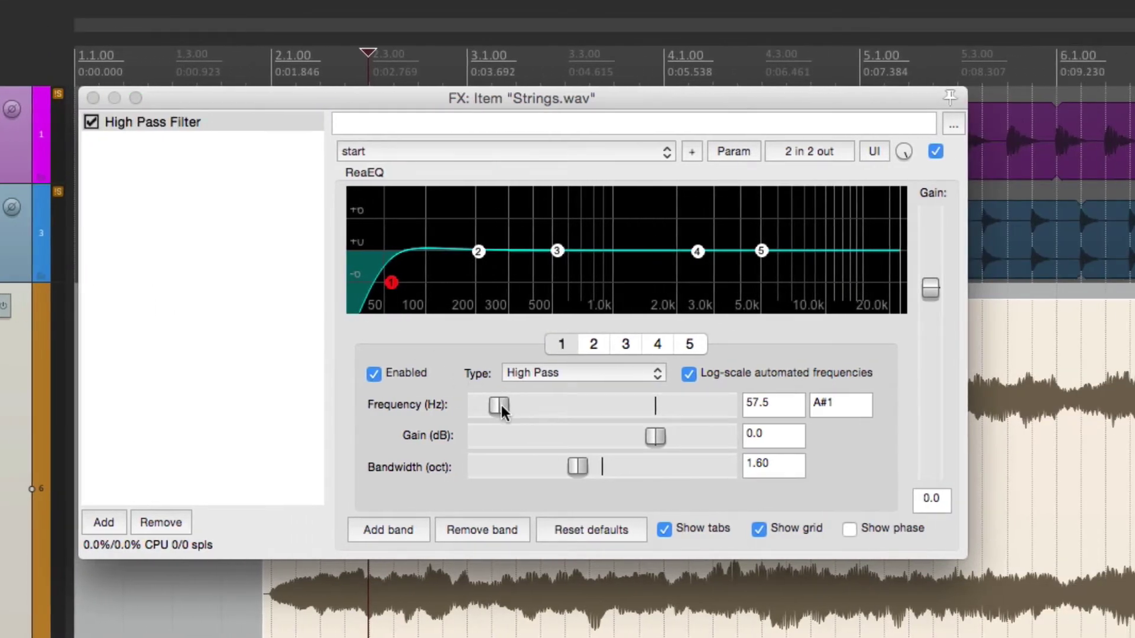
drag(501, 412, 605, 406)
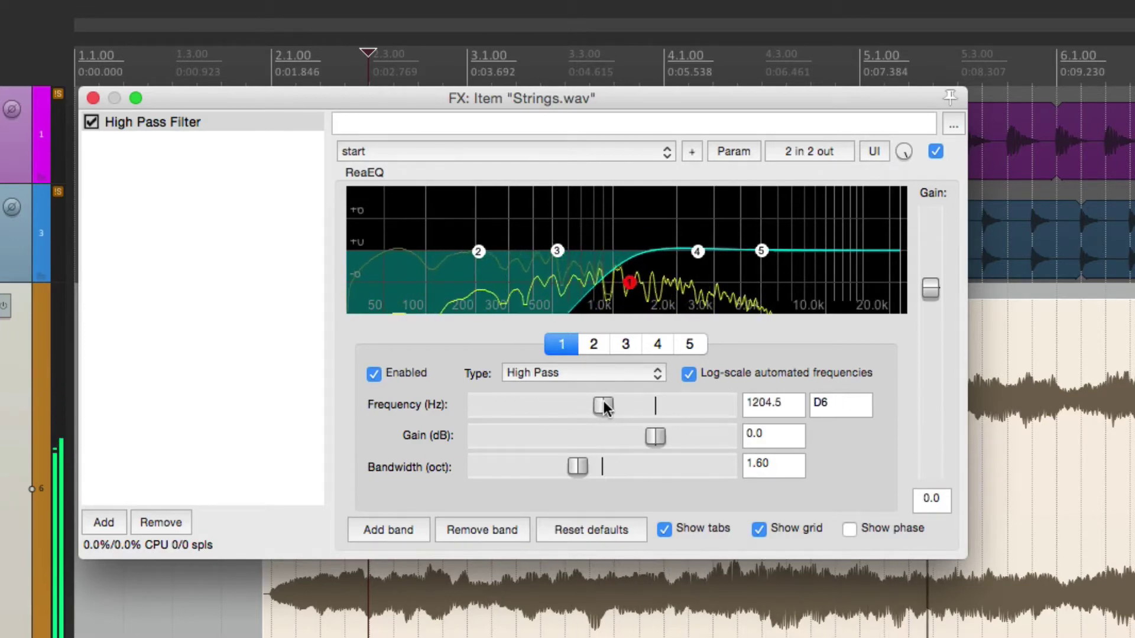
click(936, 151)
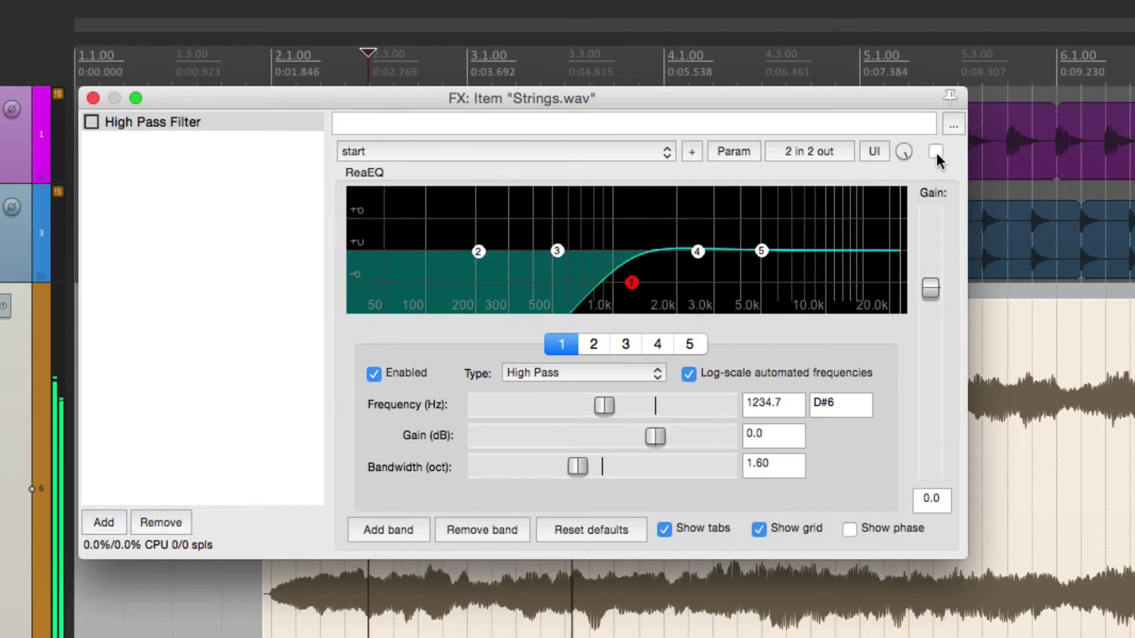
click(936, 152)
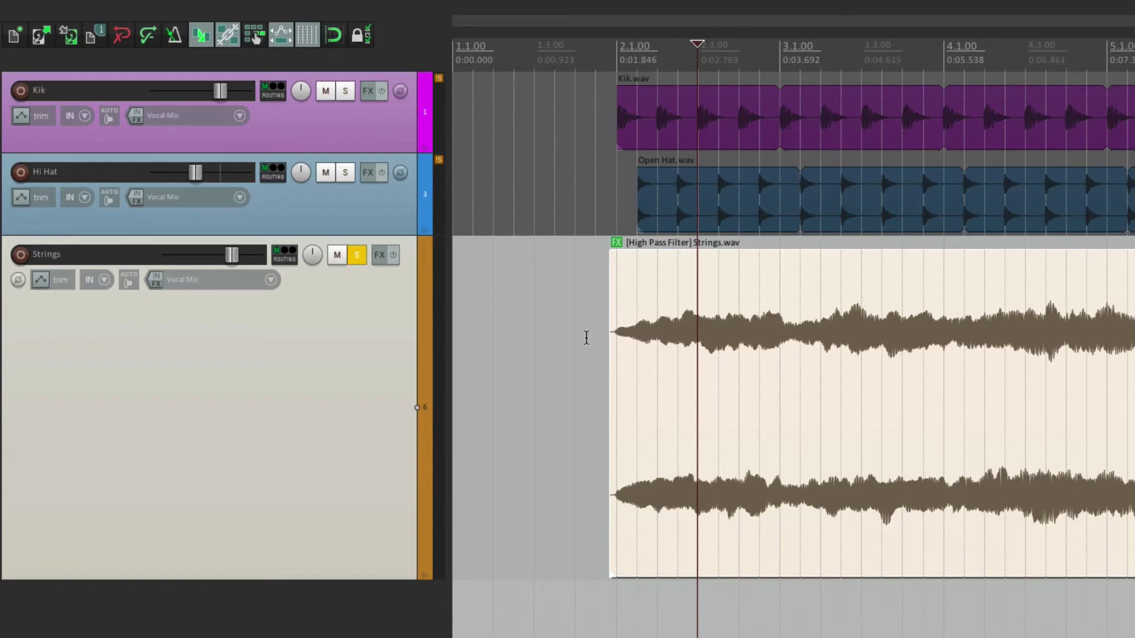
click(357, 255)
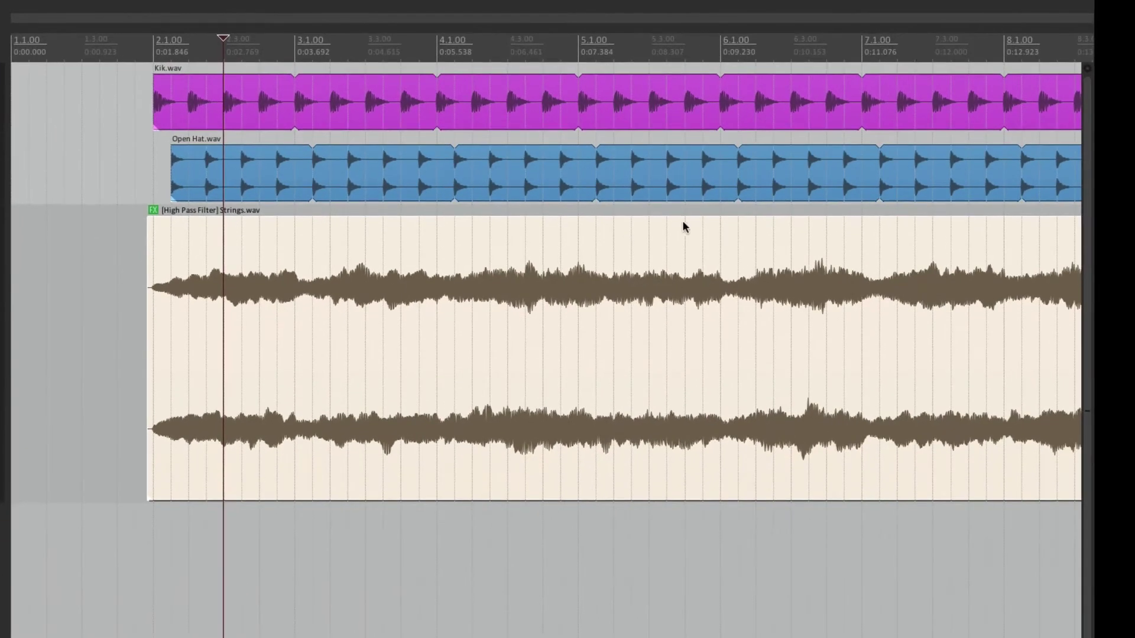
click(718, 227)
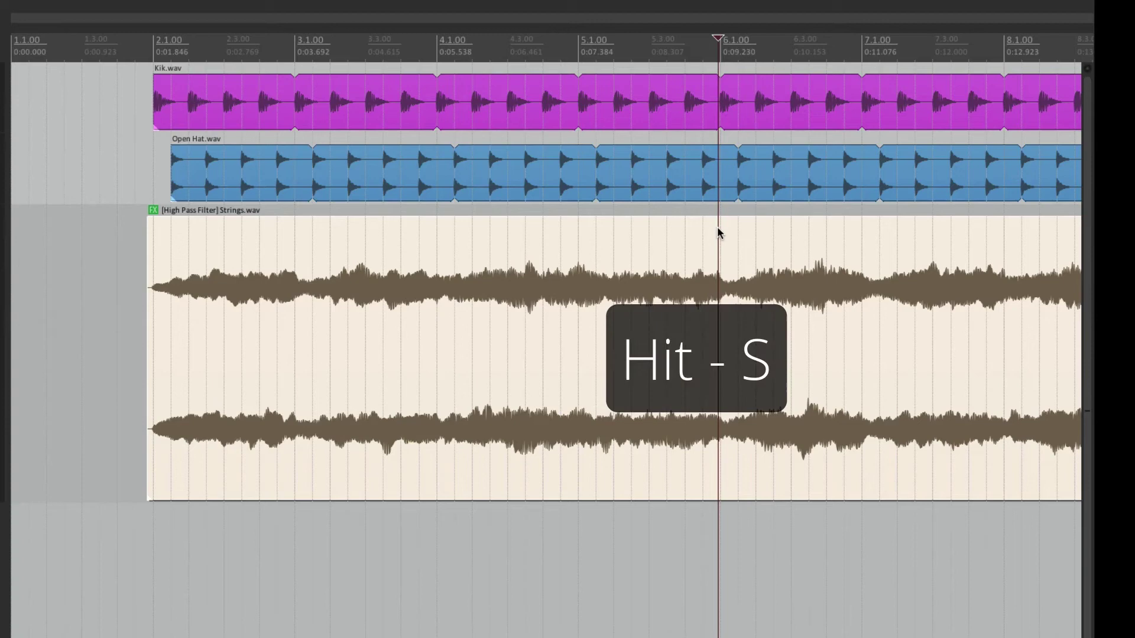
key(s)
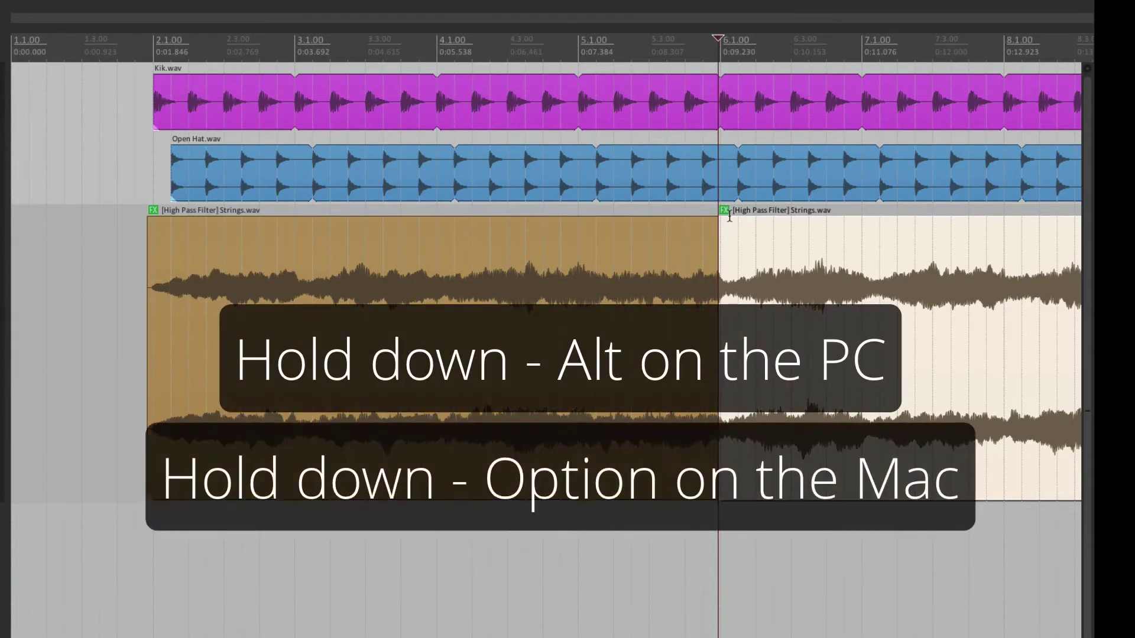
alt+click(724, 210)
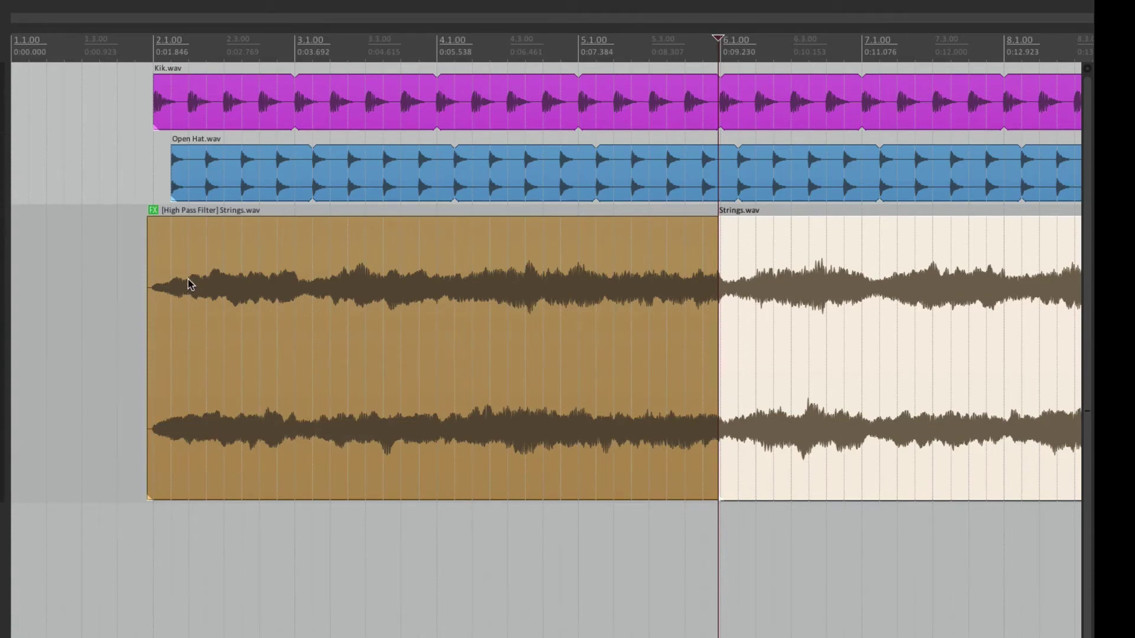
click(112, 285)
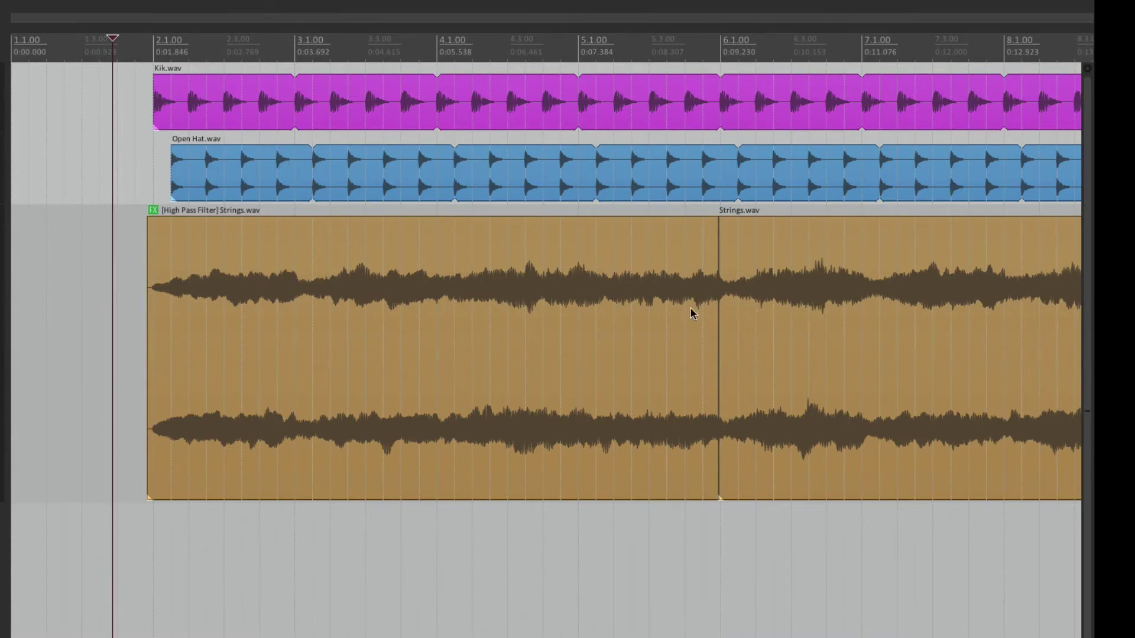
click(542, 550)
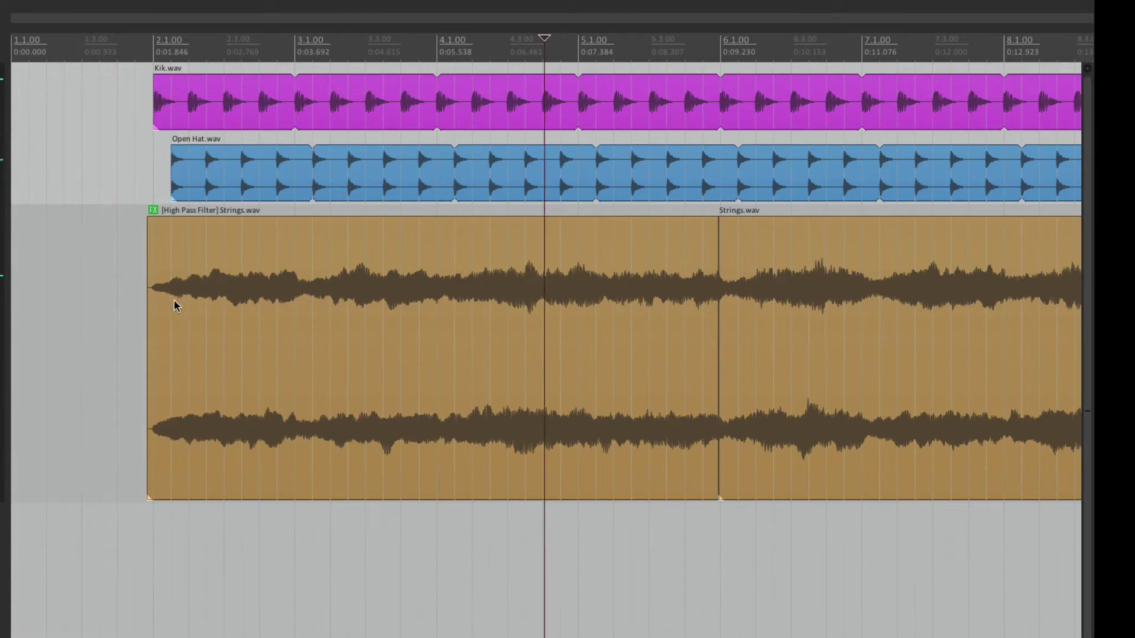
click(138, 308)
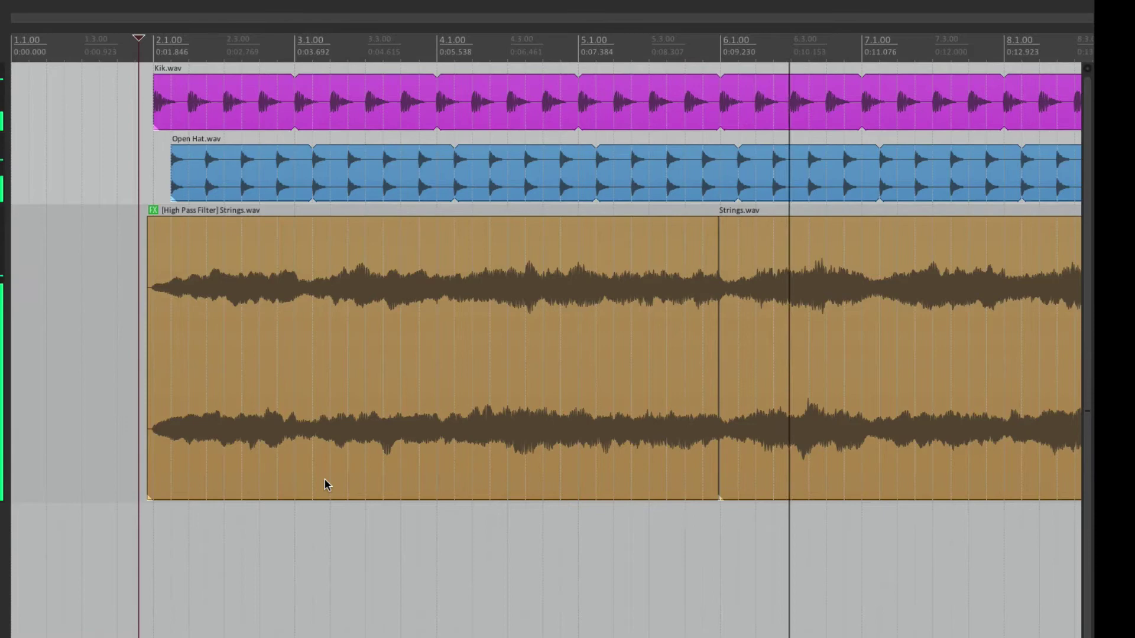
key(space)
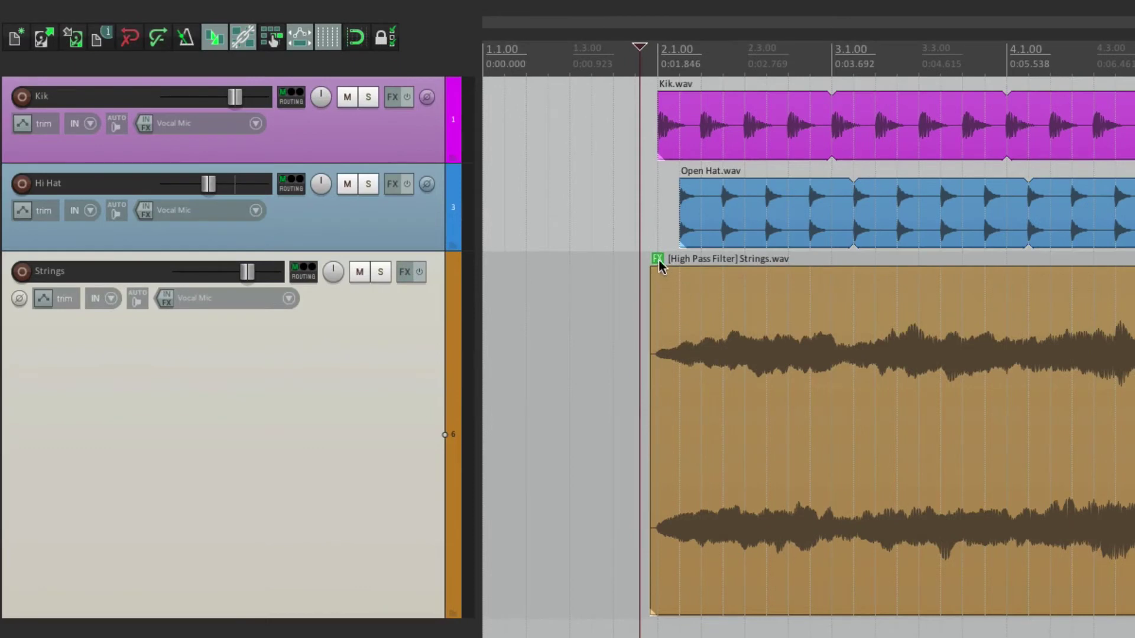
Remove the Strings item effect and add ReaEQ from Favorites to the Strings track.
alt+click(658, 259)
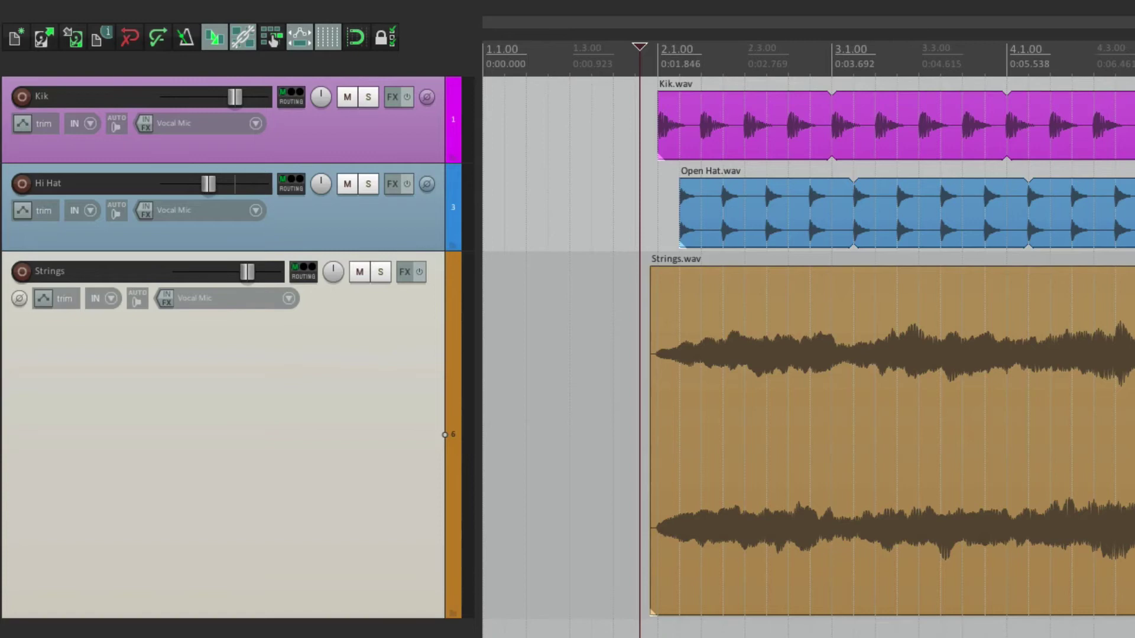
ctrl+click(447, 306)
right_click(414, 273)
mouse_move(406, 295)
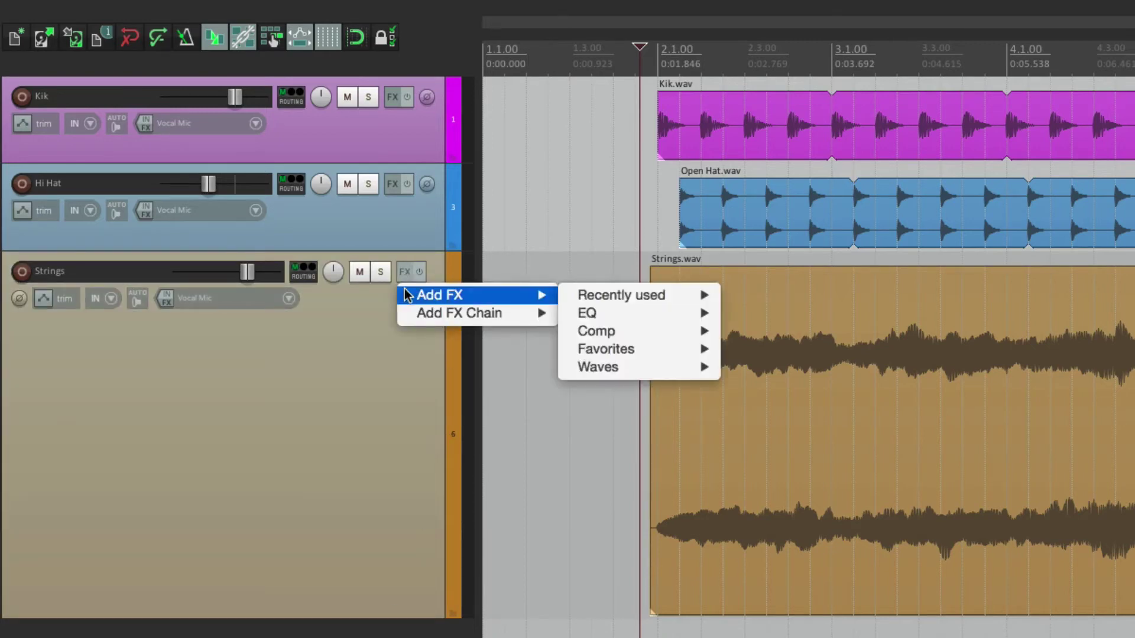
mouse_move(609, 349)
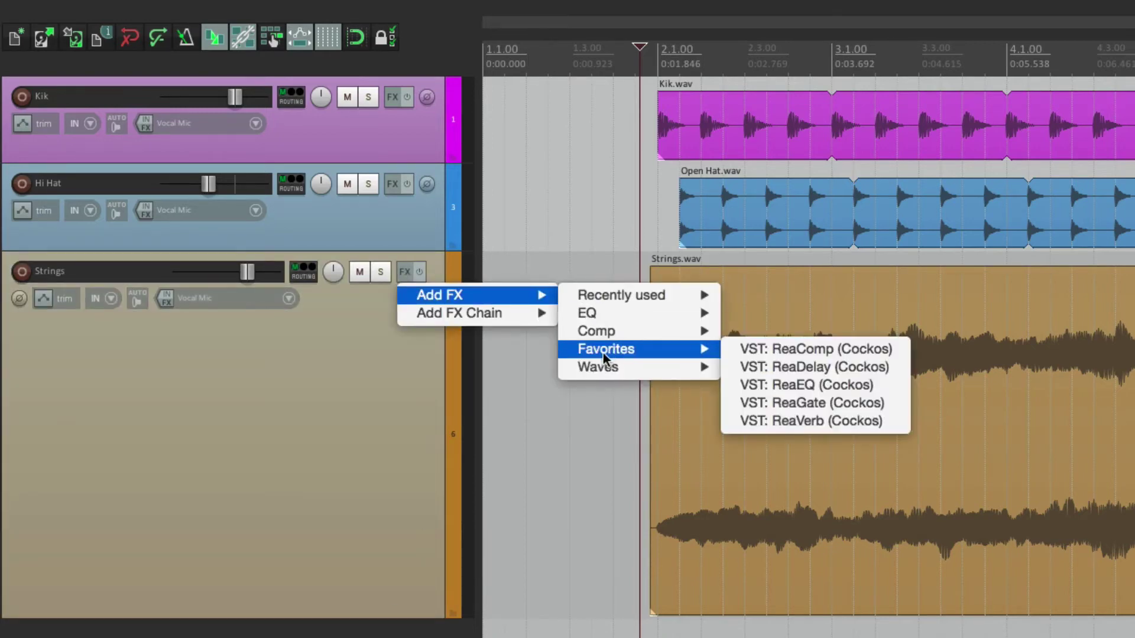
click(733, 385)
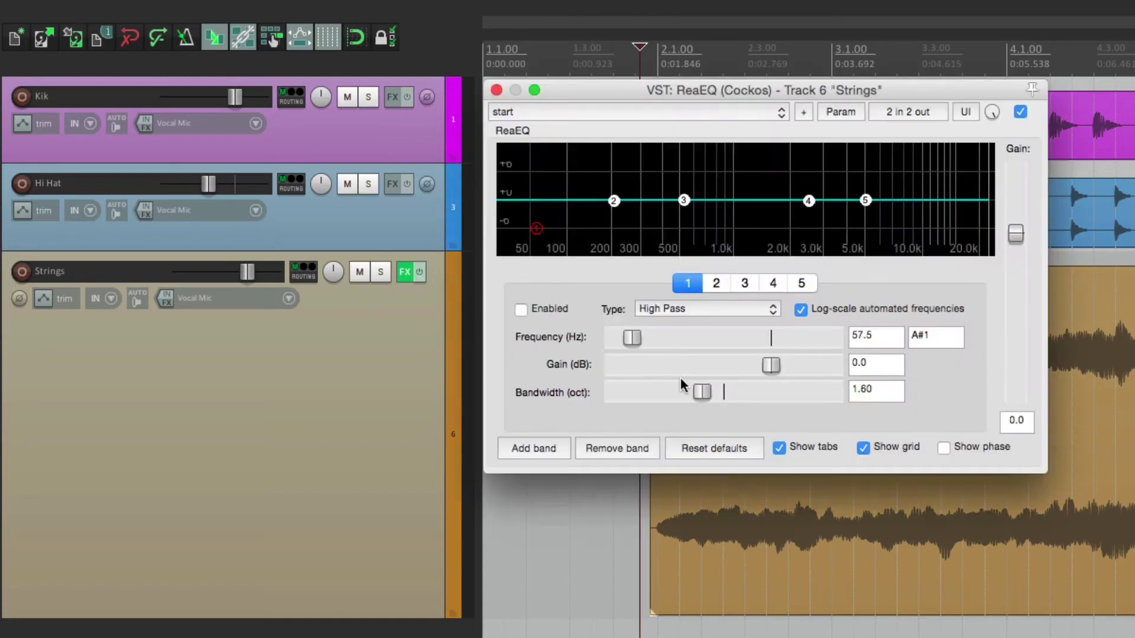
Enable ReaEQ band 1 as a high-pass at 1397 Hz, listening during playback.
click(521, 309)
key(space)
drag(632, 338, 731, 343)
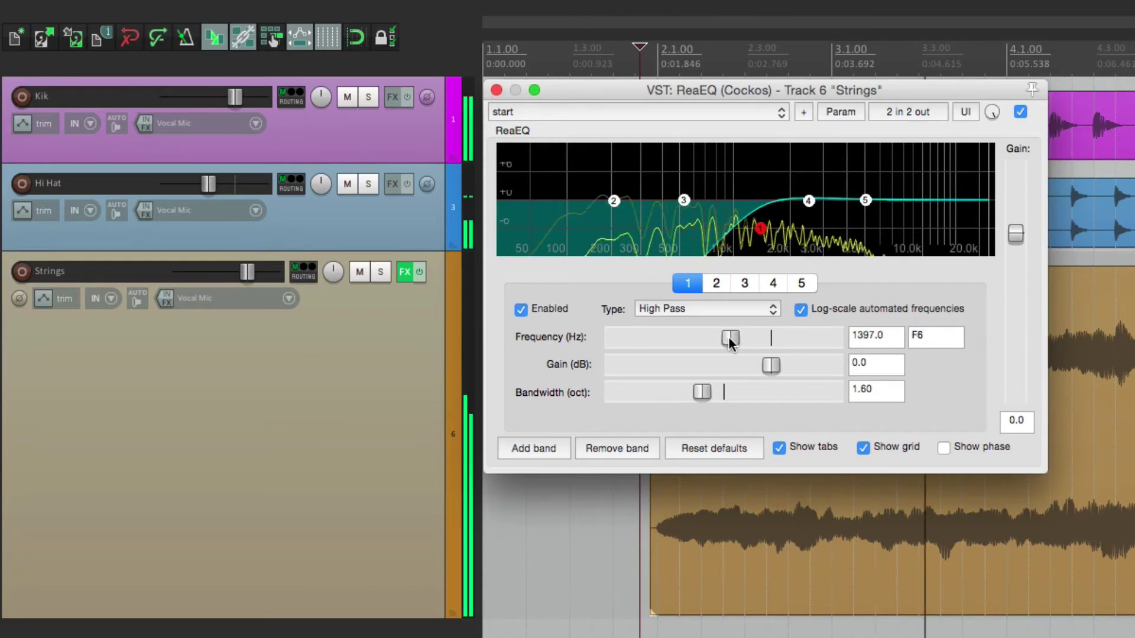
key(space)
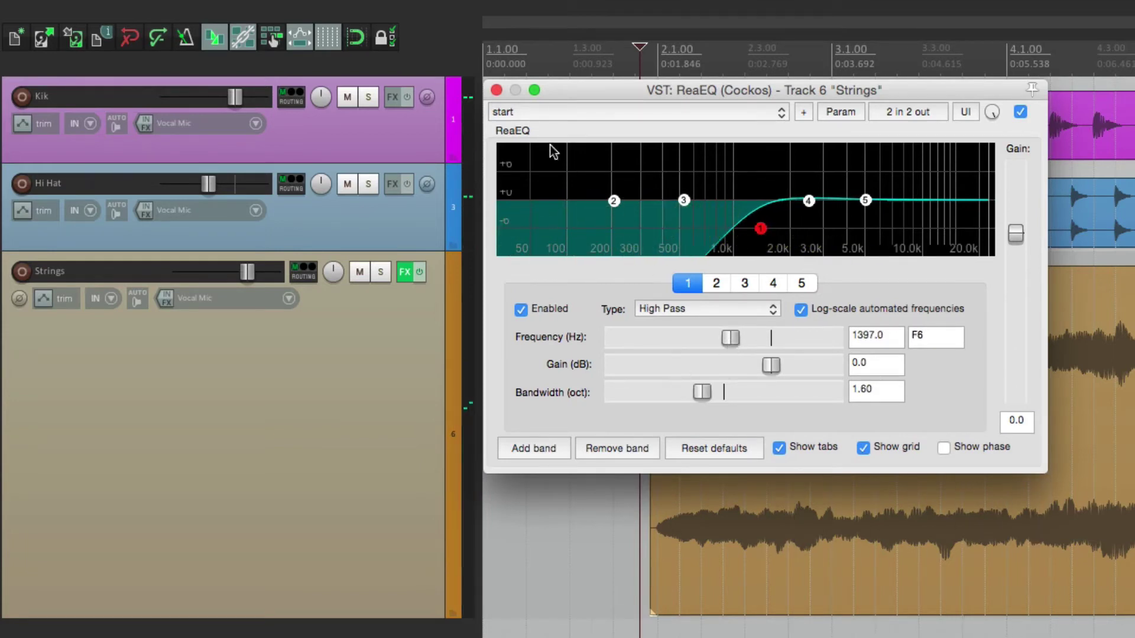
click(500, 91)
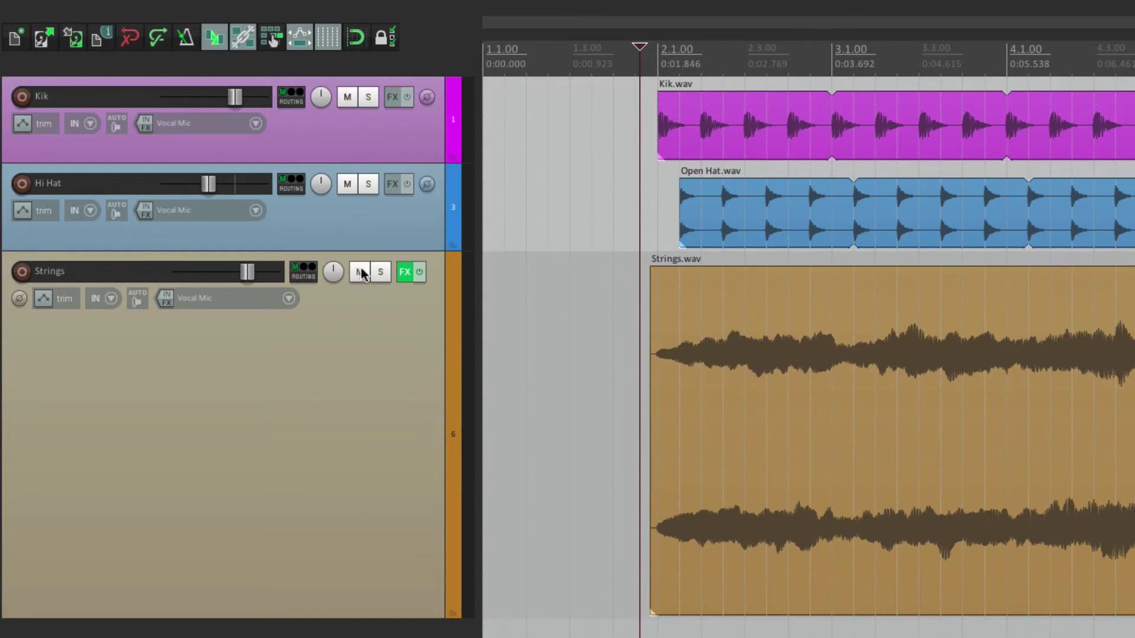
Drag the track's ReaEQ (High Pass 1397 Hz) from the FX chain onto the Strings item.
click(405, 272)
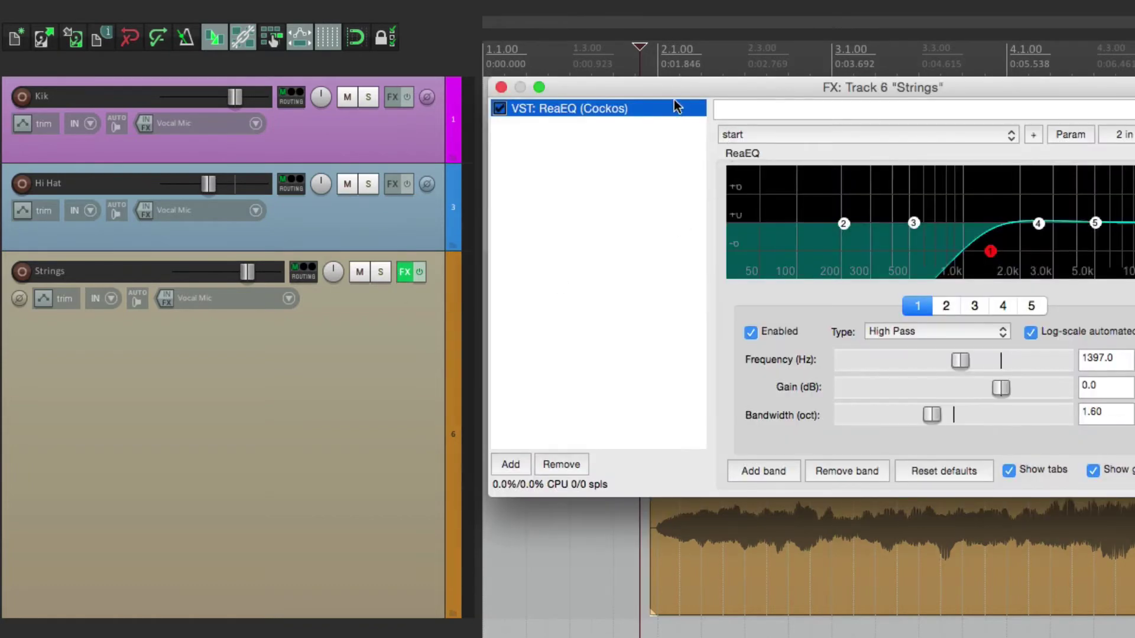
drag(674, 90, 933, 105)
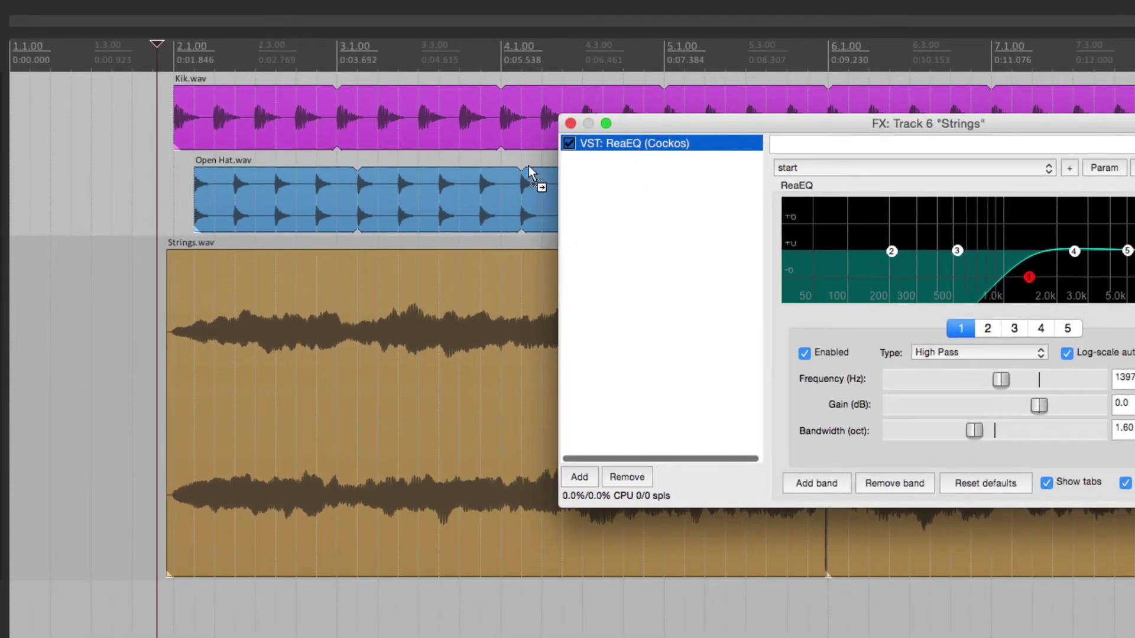
drag(528, 166, 282, 306)
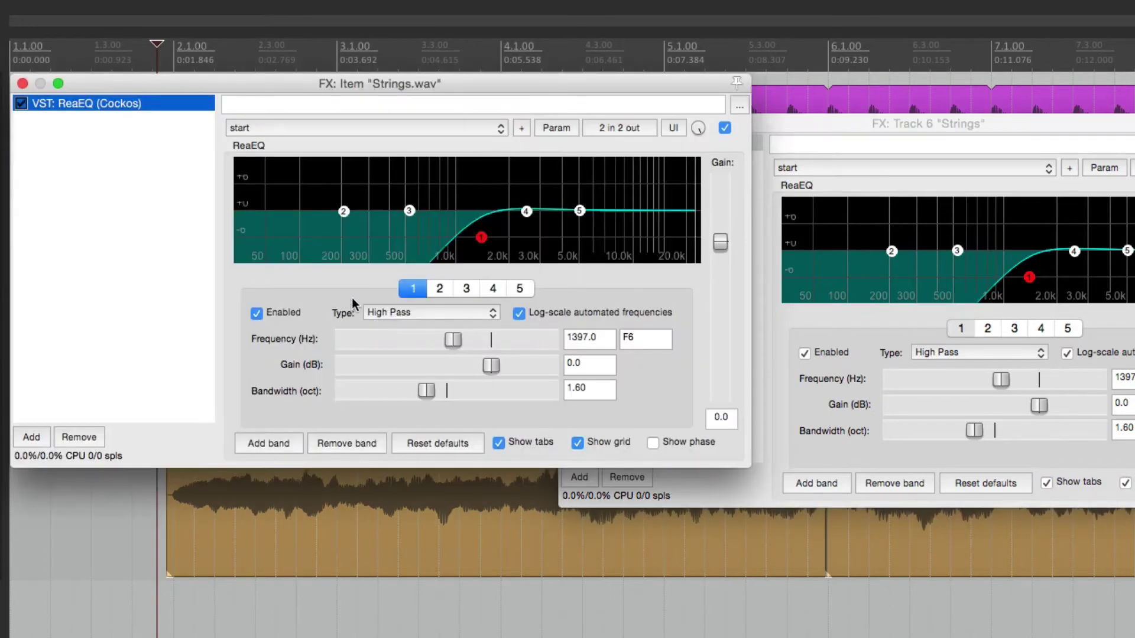
Close the FX windows, remove ReaEQ from the Strings track, and play back the item effect.
click(23, 83)
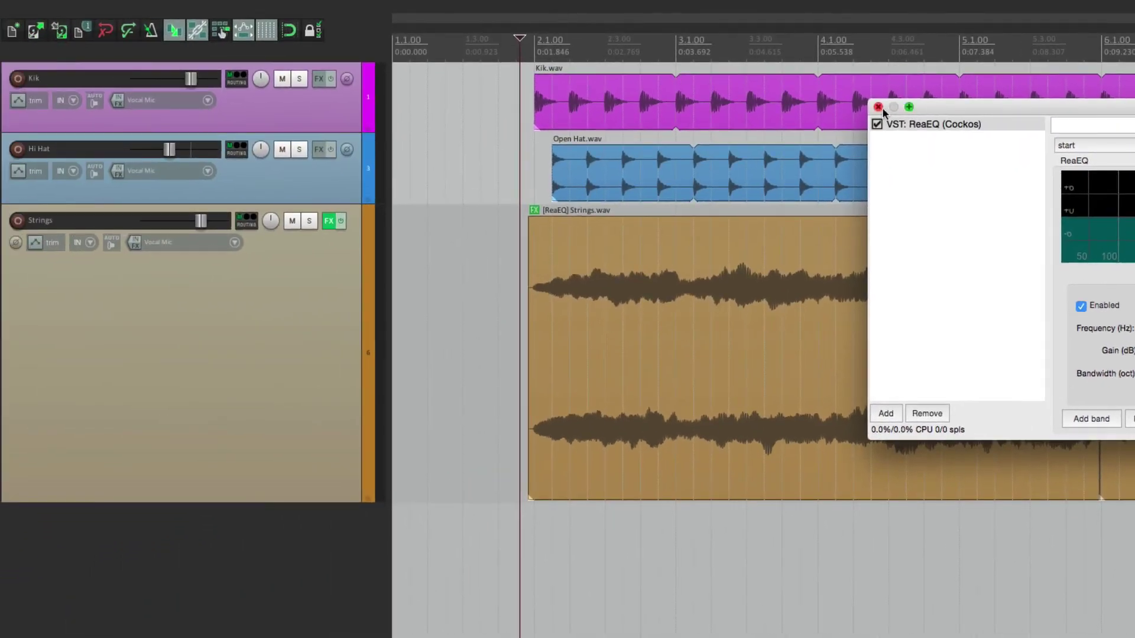
click(878, 107)
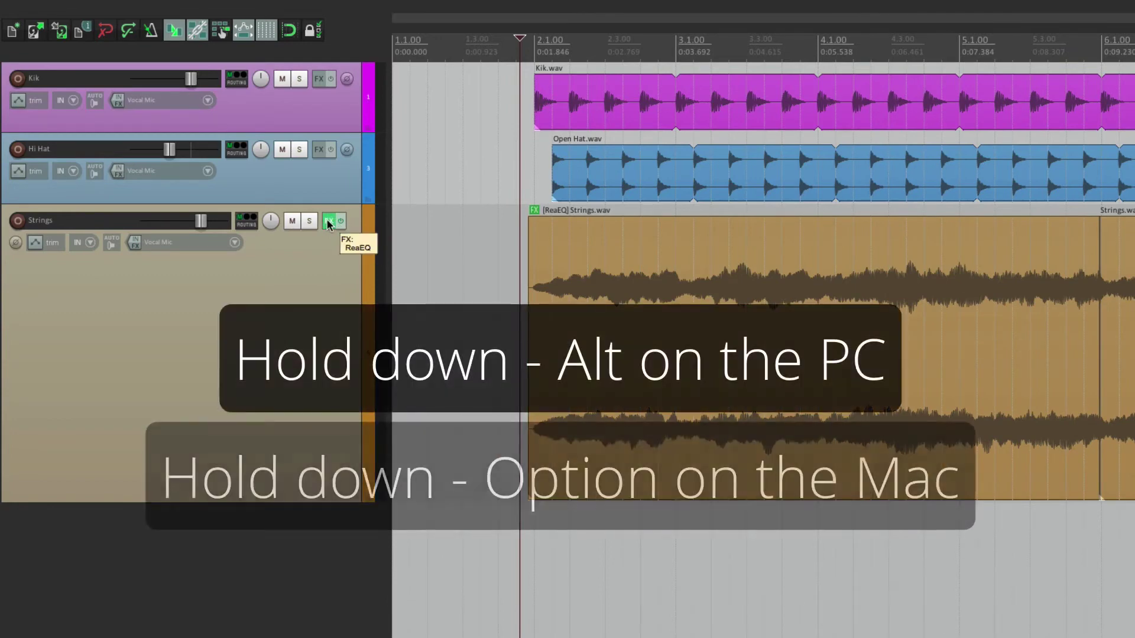
alt+click(330, 222)
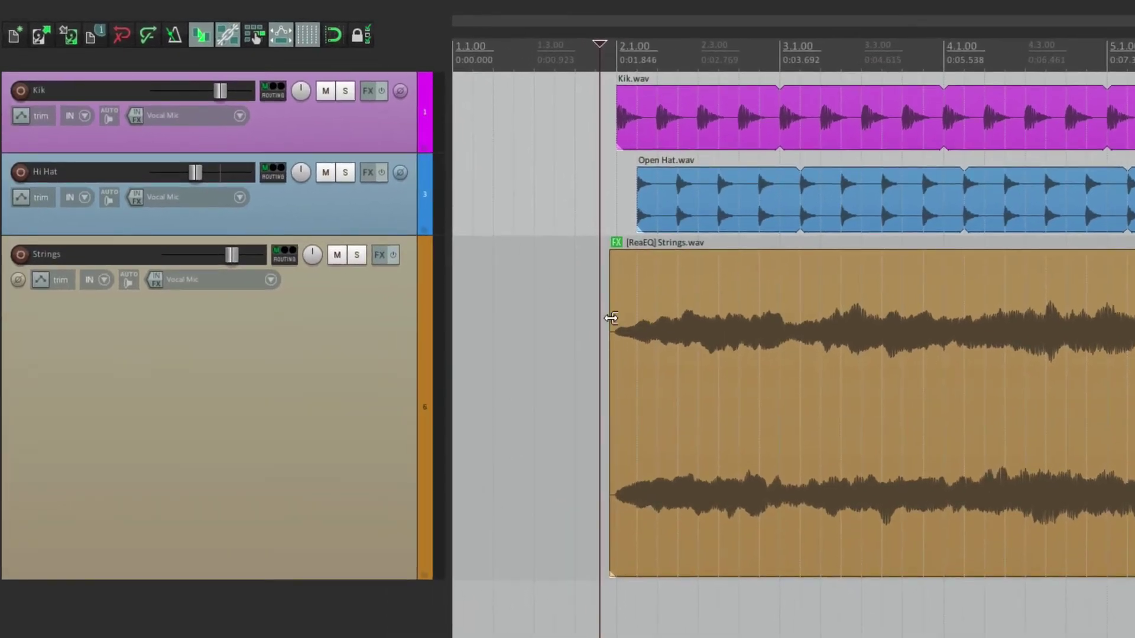
click(602, 329)
key(space)
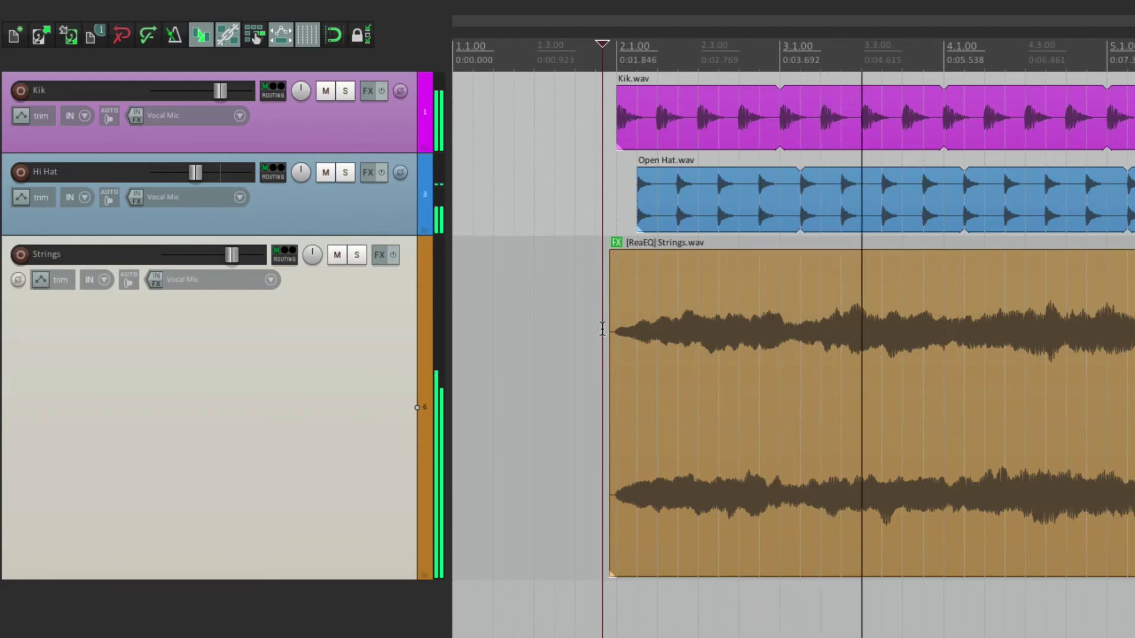
key(space)
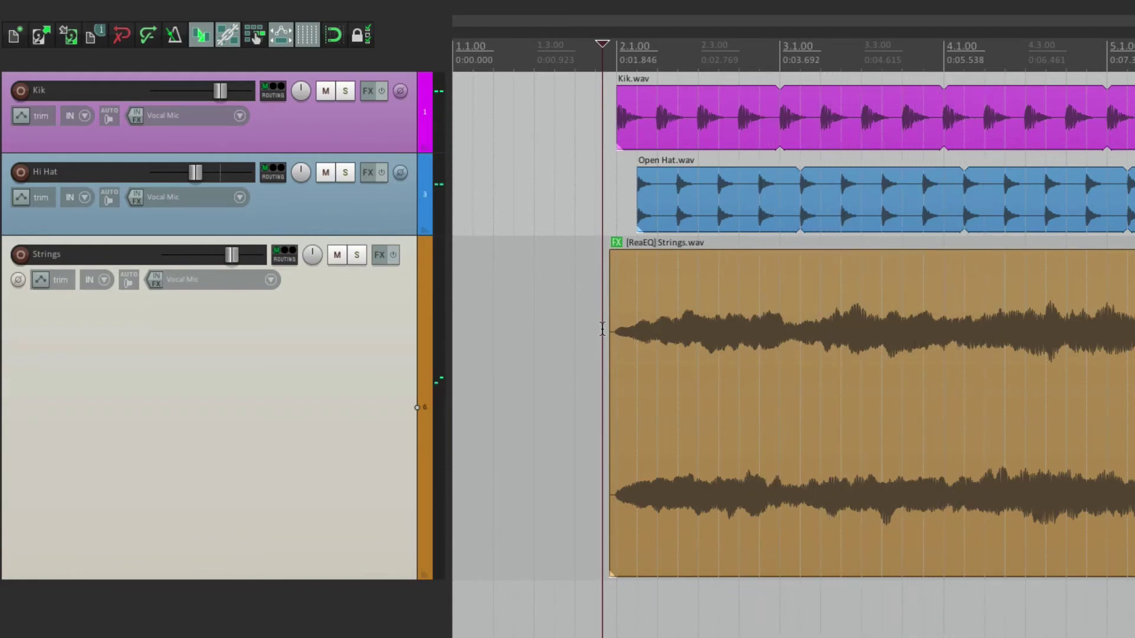
click(691, 569)
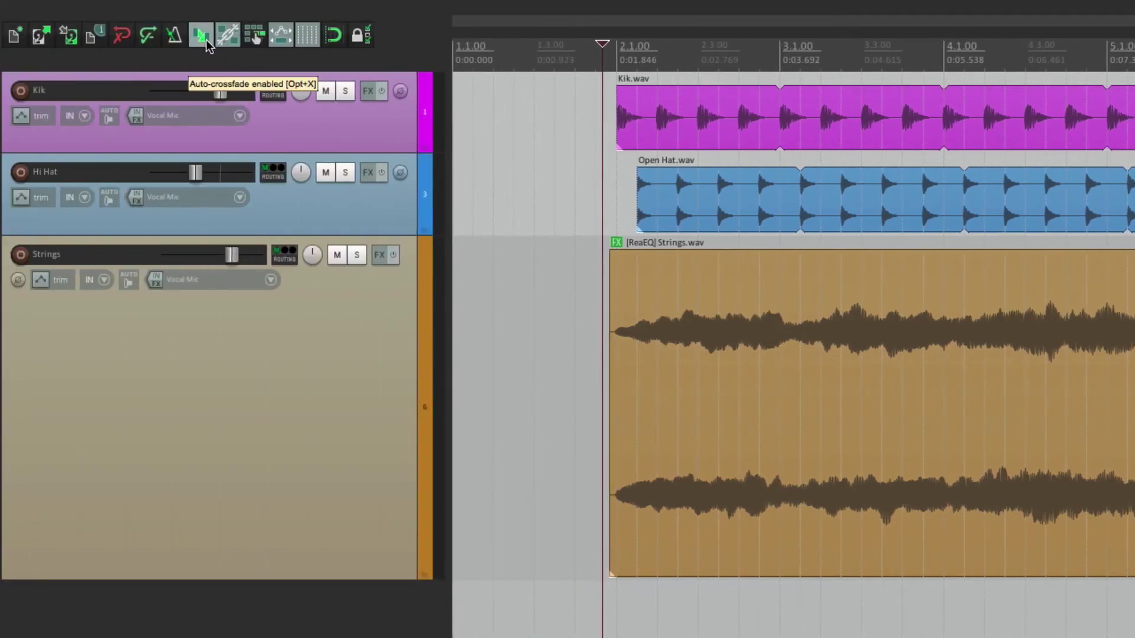
Enable auto-crossfade and drag the dry Strings item's start from 6.1 back to 4.1.
click(201, 34)
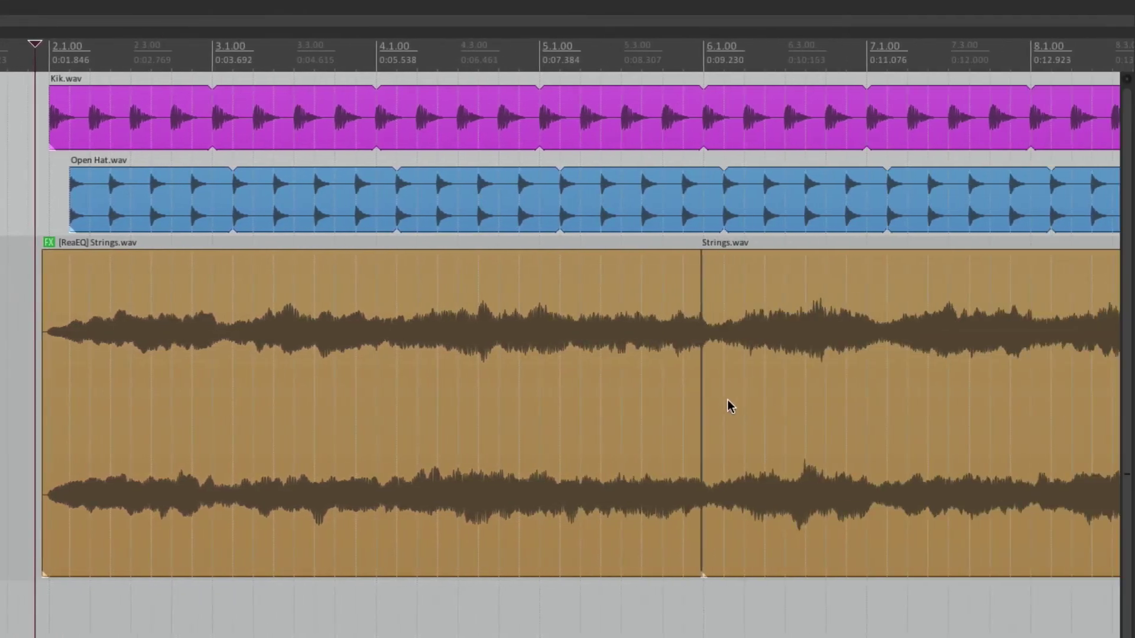
drag(703, 389, 390, 412)
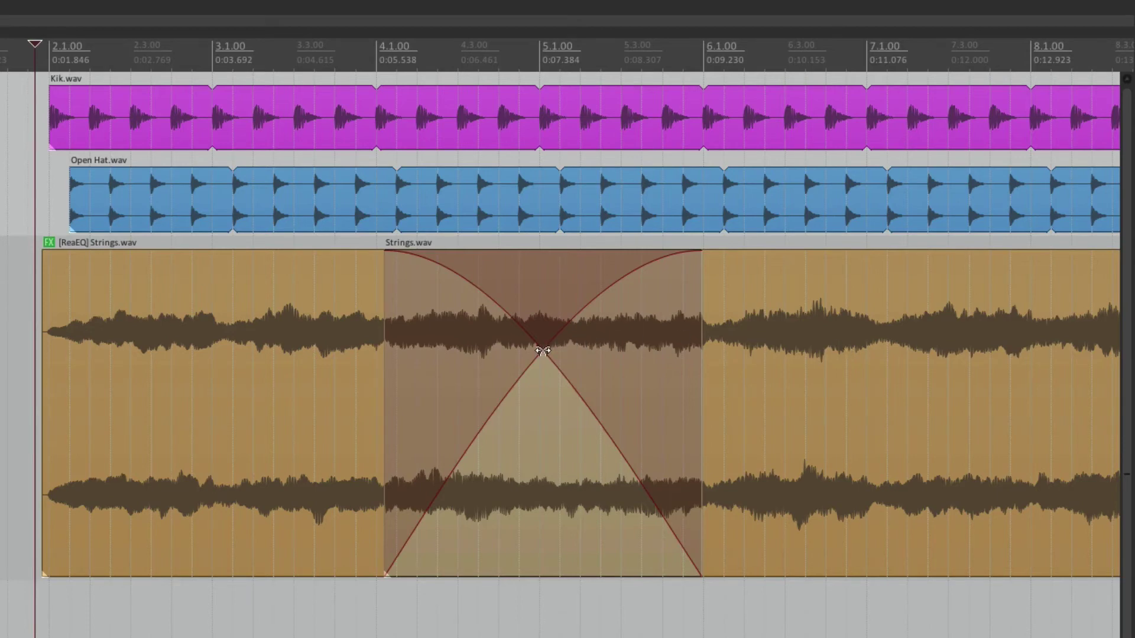
Apply the third crossfade shape to the Strings crossfade and play it from the song start.
right_click(542, 351)
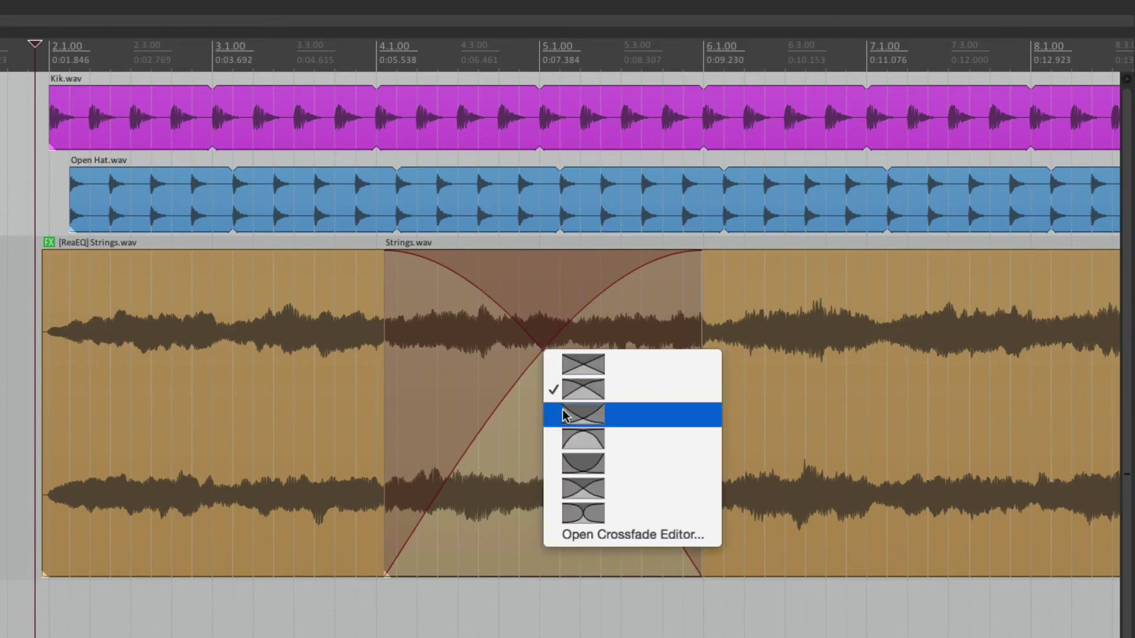
click(562, 414)
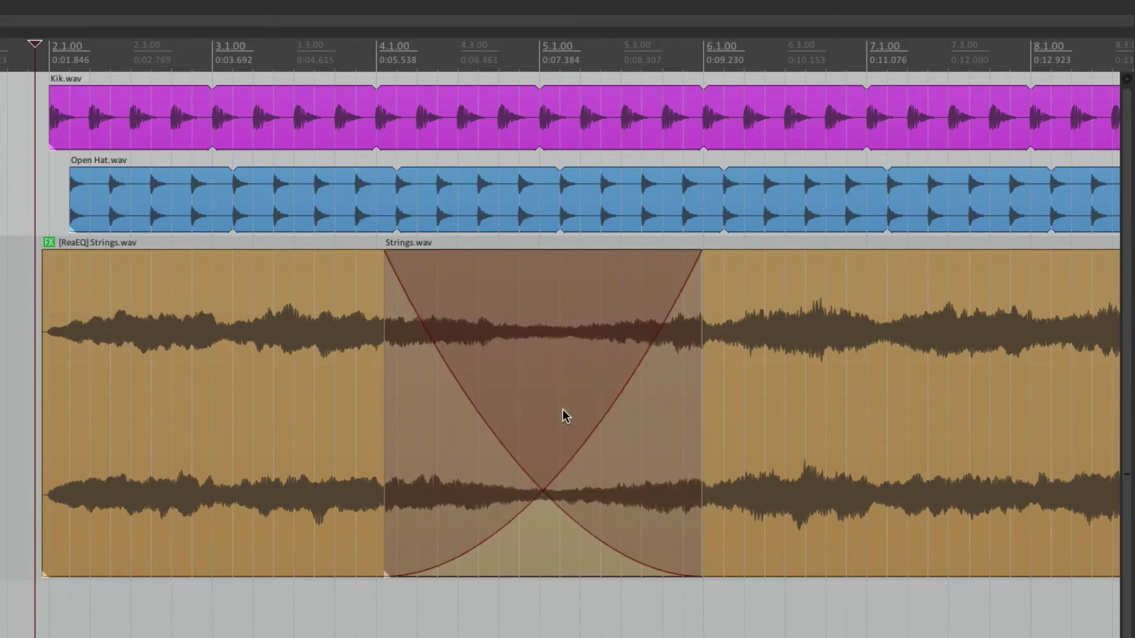
click(32, 346)
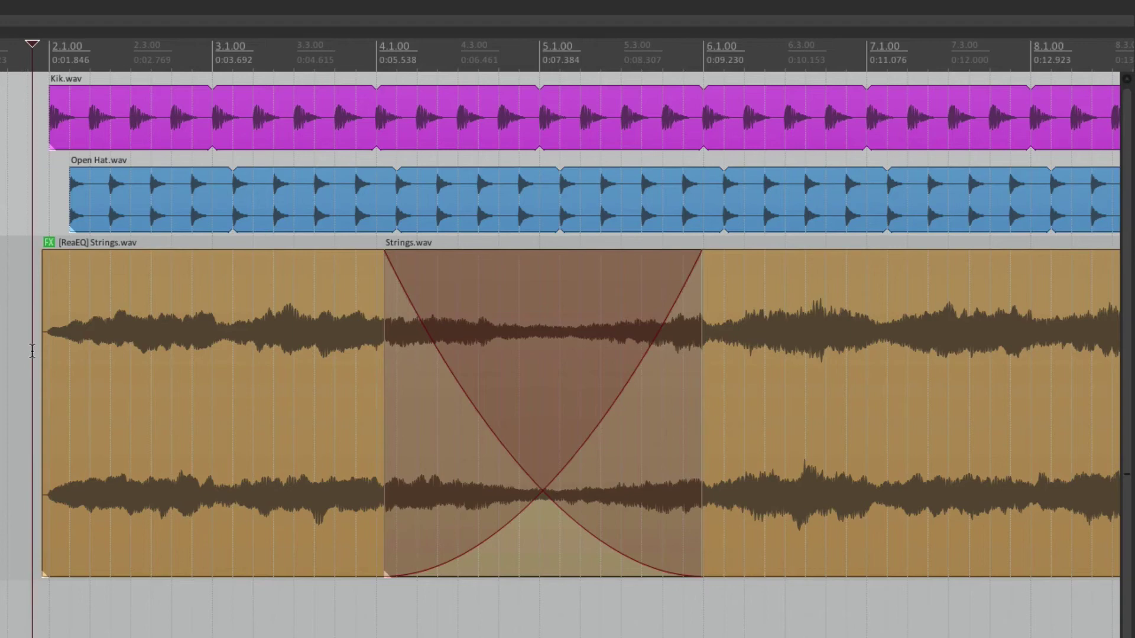
key(space)
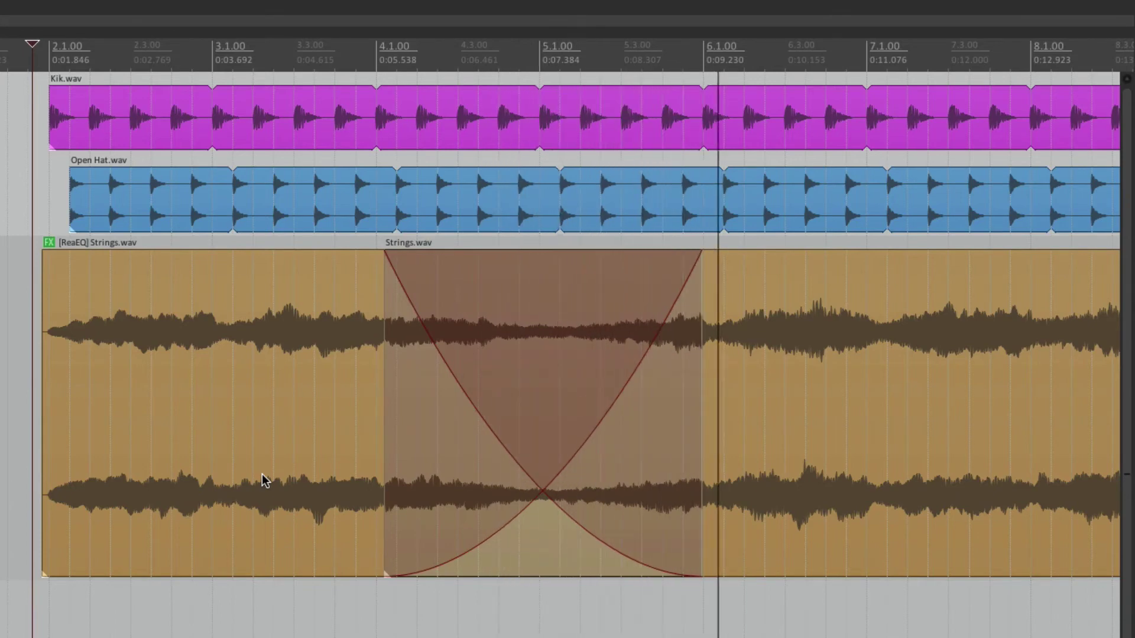
key(space)
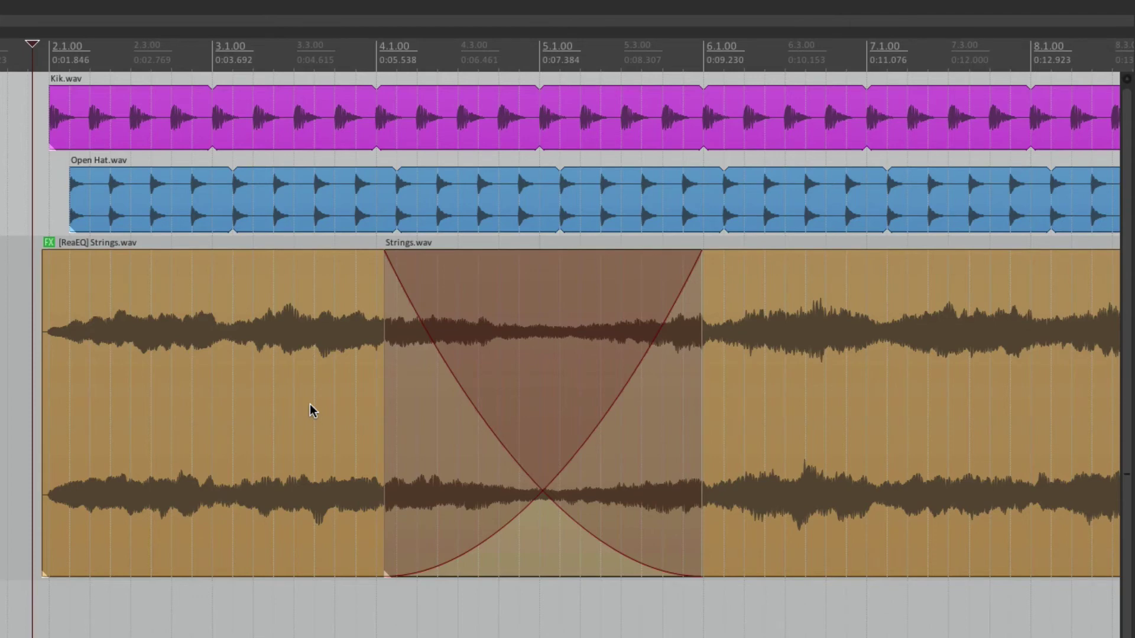
Split the Kik and Open Hat items at bar 6.
click(696, 114)
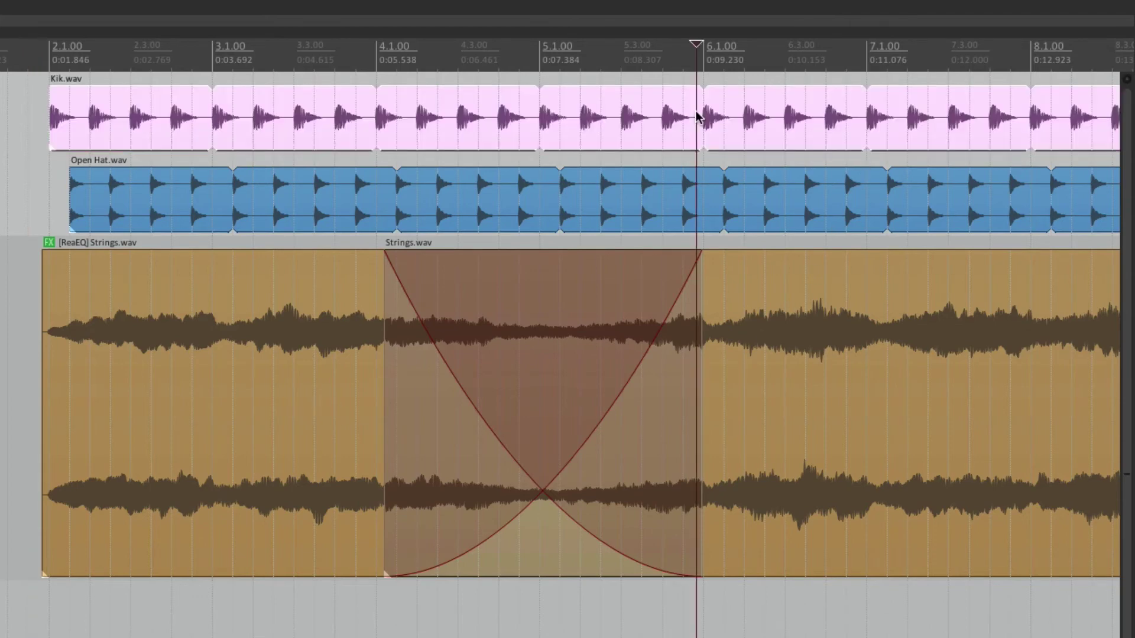
key(s)
click(707, 188)
key(s)
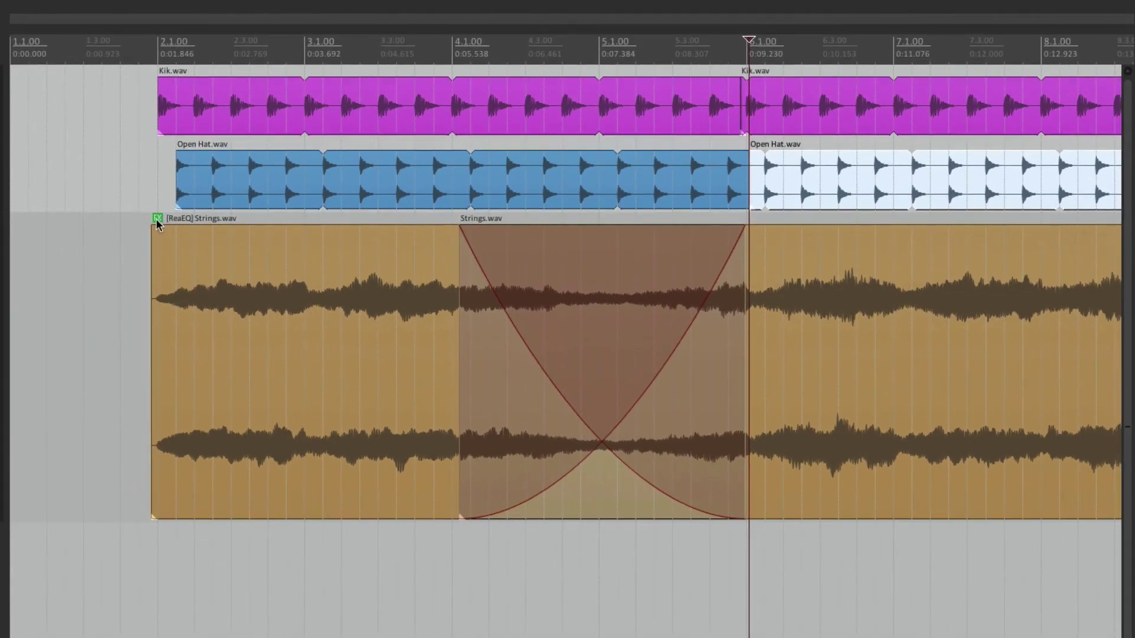
Copy the Strings item's ReaEQ onto the left Open Hat and Kik items.
click(156, 218)
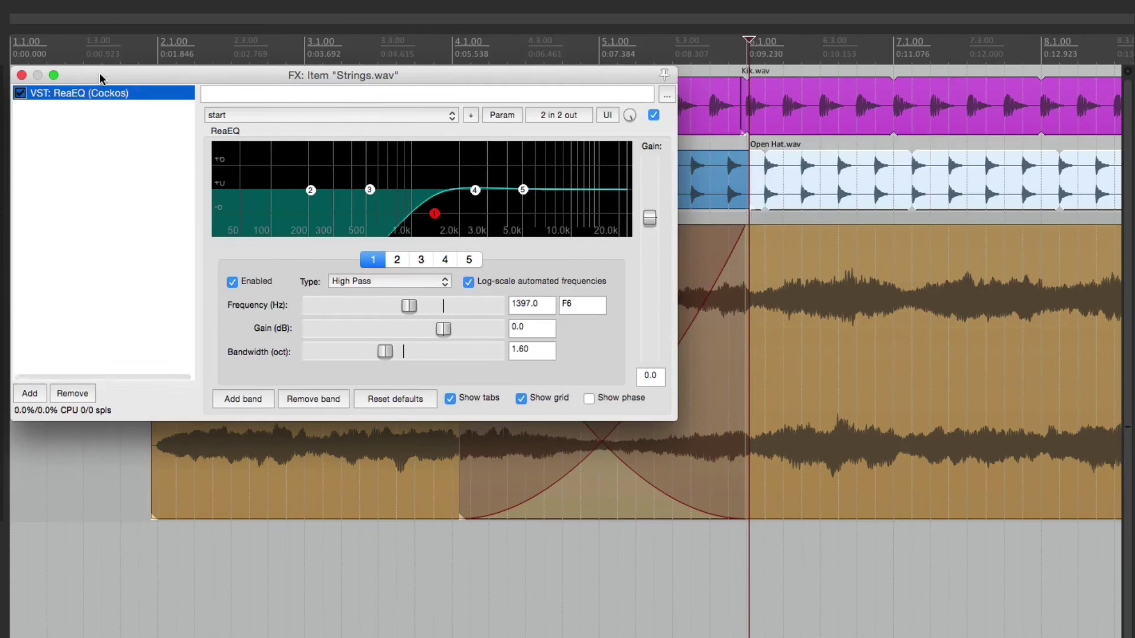
drag(99, 73, 512, 206)
drag(441, 222, 230, 192)
drag(473, 220, 263, 112)
click(432, 202)
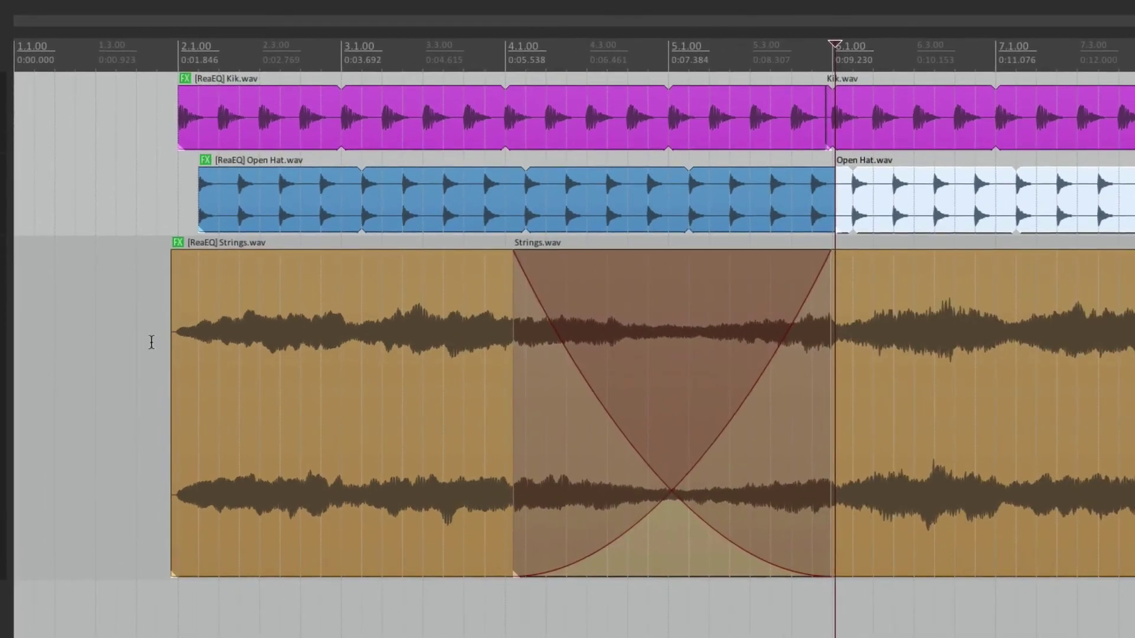
Extend the dry Open Hat and Kik items left to bar 4.1, forming crossfades.
click(151, 341)
drag(835, 189, 508, 195)
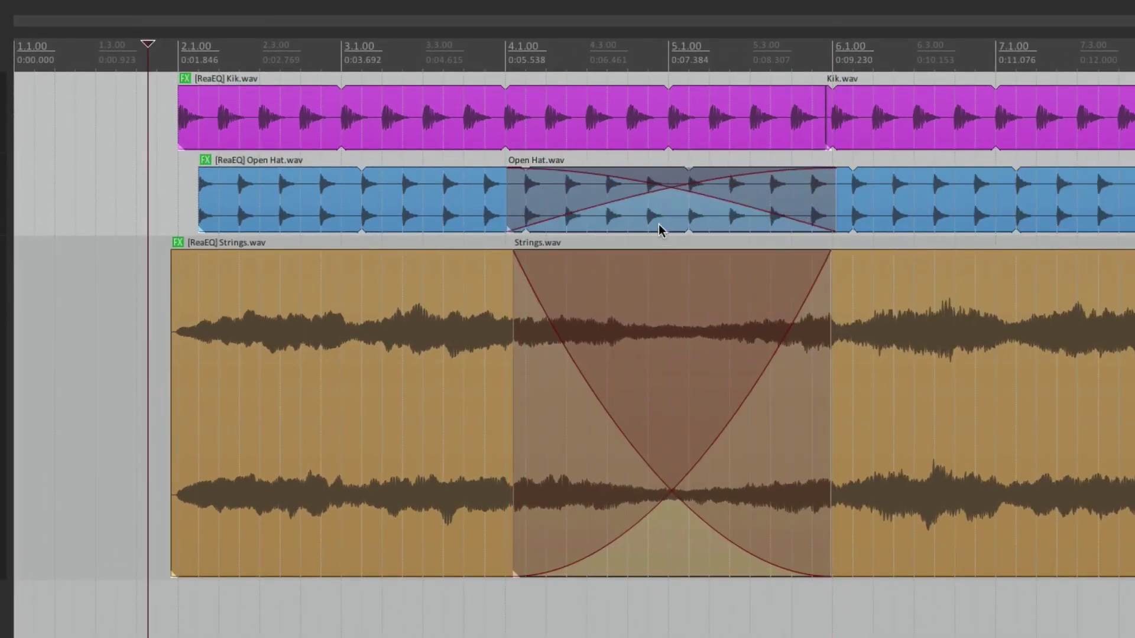
drag(827, 117, 507, 137)
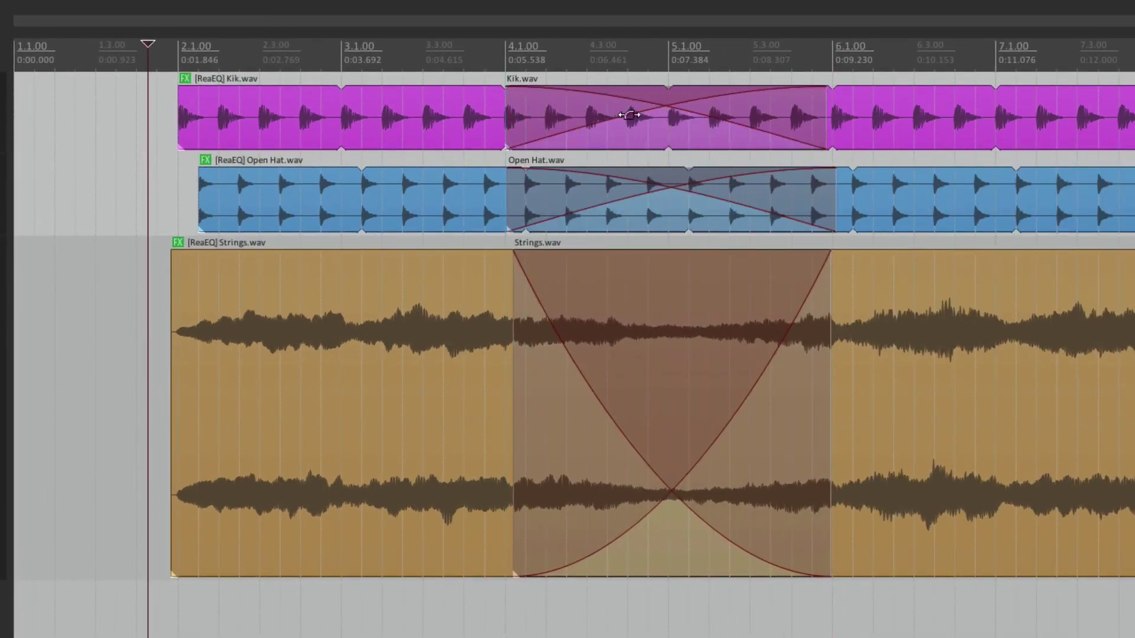
Apply the third crossfade shape to both the Kik and Open Hat crossfades.
right_click(670, 108)
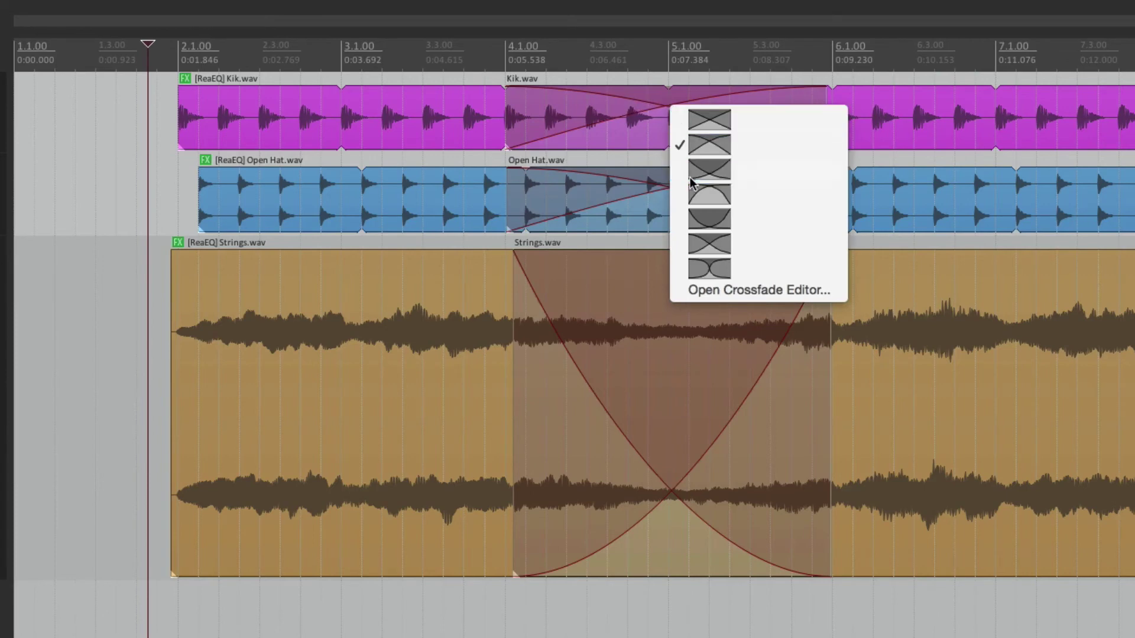
click(698, 174)
right_click(671, 187)
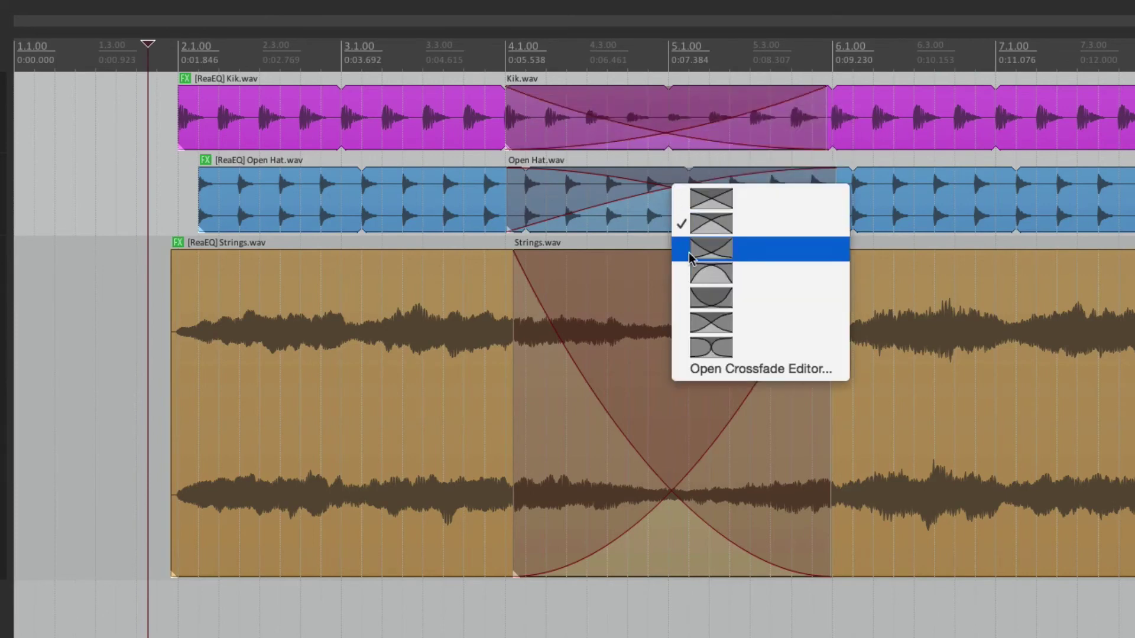
click(689, 251)
Play back the section from just before the items, then stop.
click(155, 331)
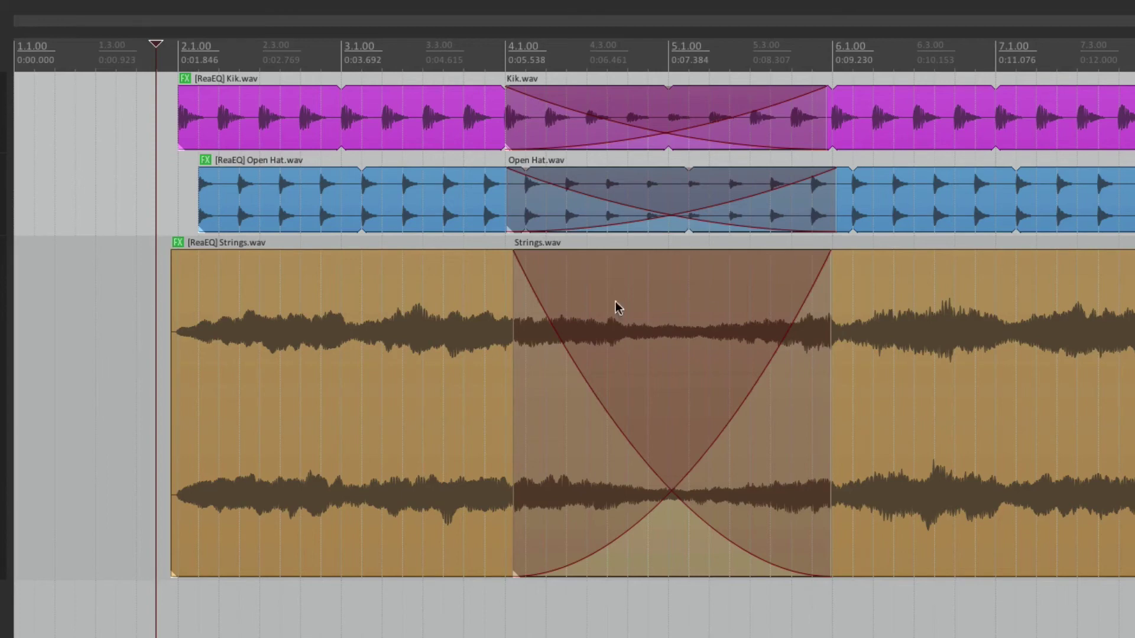
click(162, 322)
key(space)
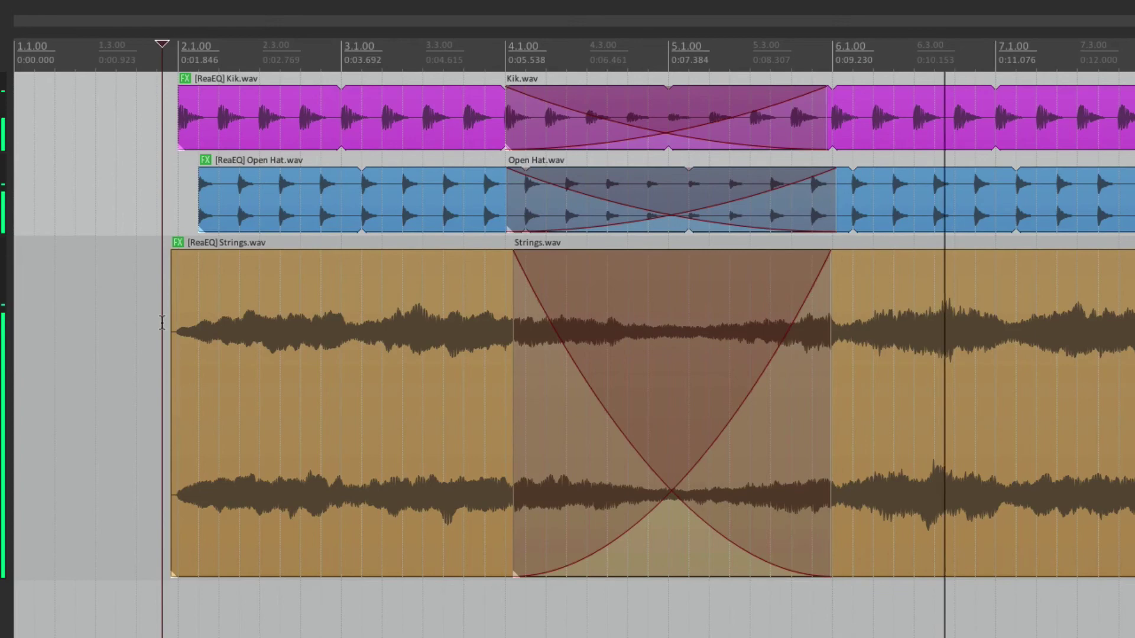
key(space)
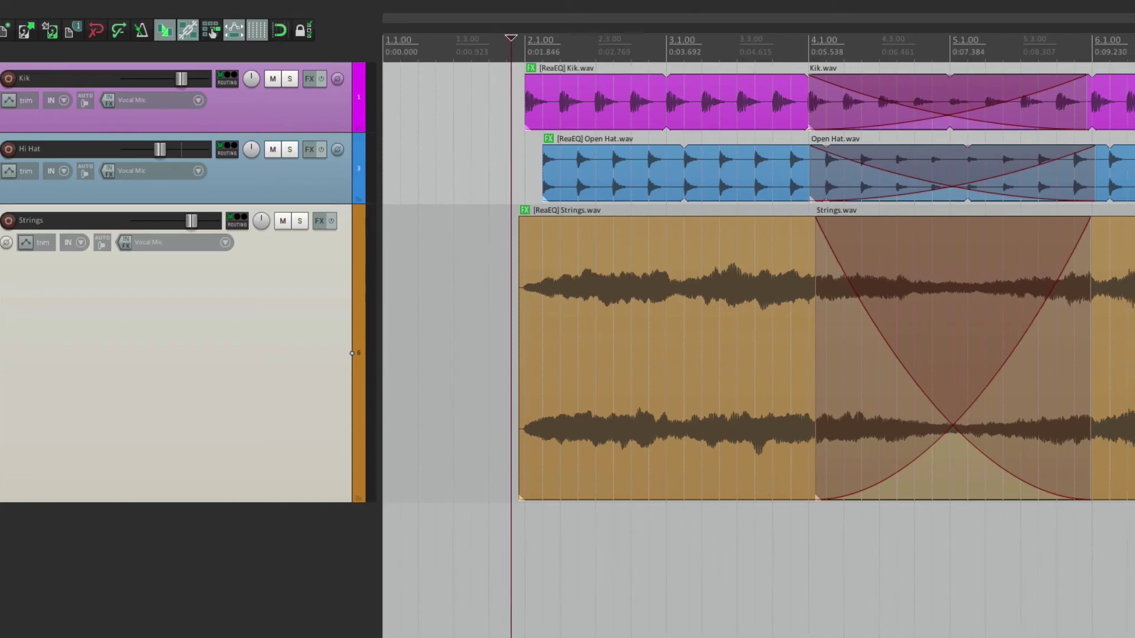
Duplicate the Strings item's active take so it shows Take 2/2, then deselect it.
click(523, 269)
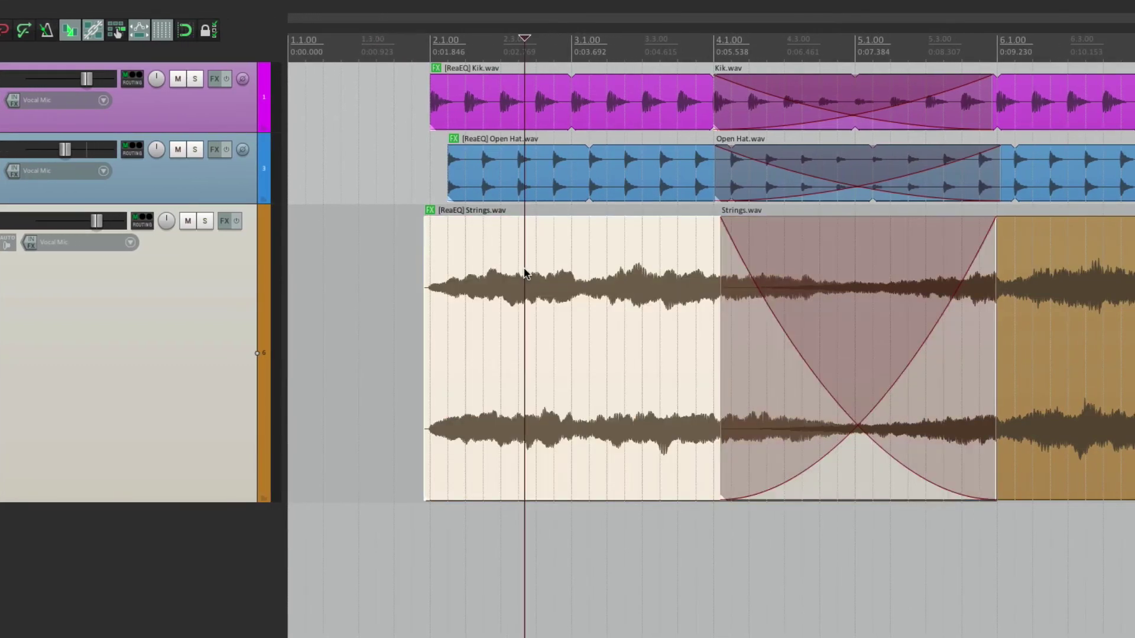
right_click(524, 270)
mouse_move(557, 353)
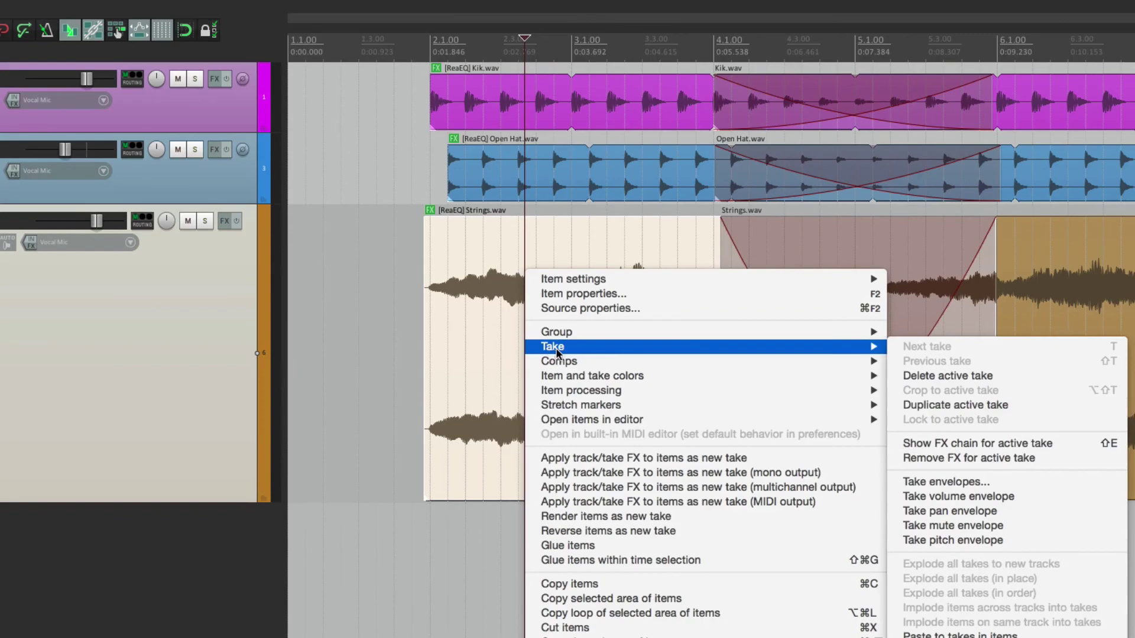
click(958, 406)
click(380, 295)
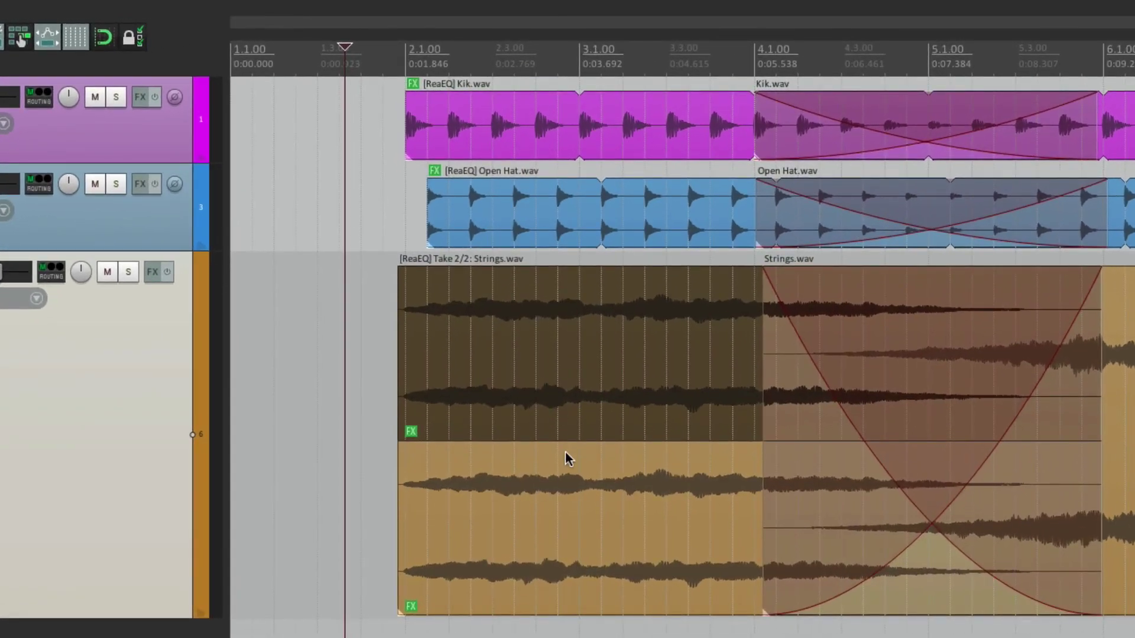
Set take 1's ReaEQ band to Low Pass with bandwidth 0.58 and frequency 1764.6 Hz.
right_click(412, 432)
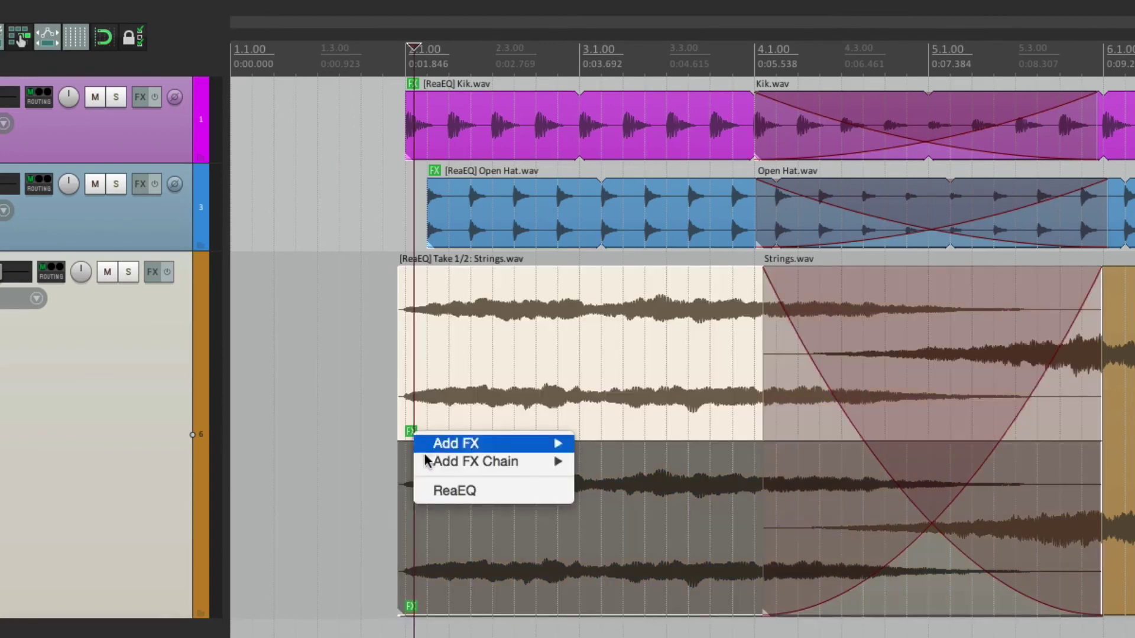
click(432, 490)
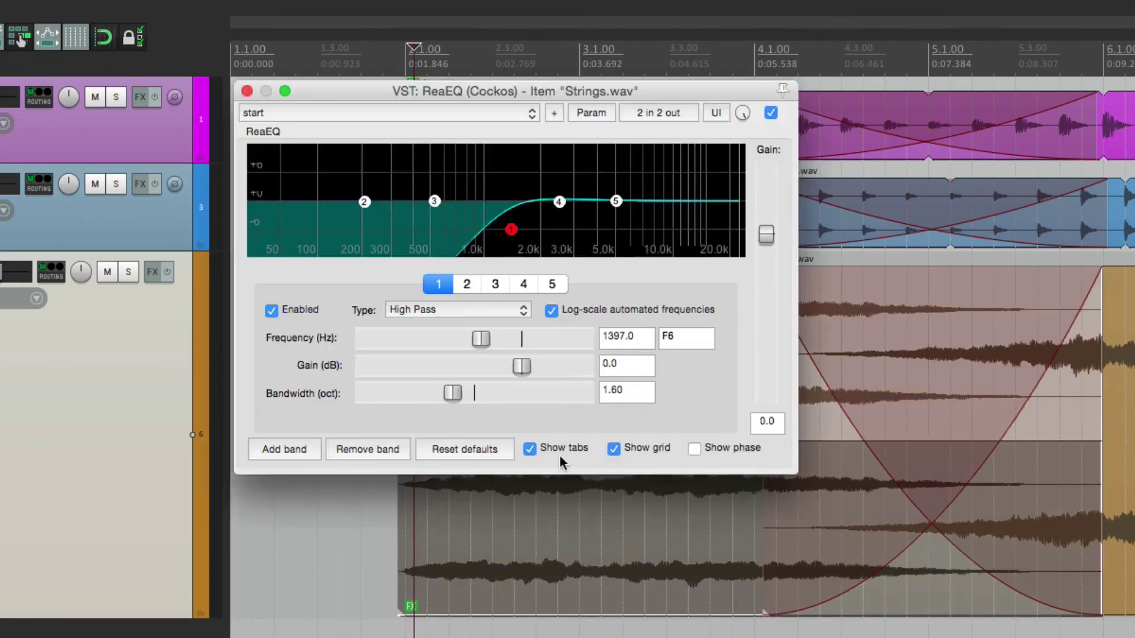
click(456, 311)
click(458, 296)
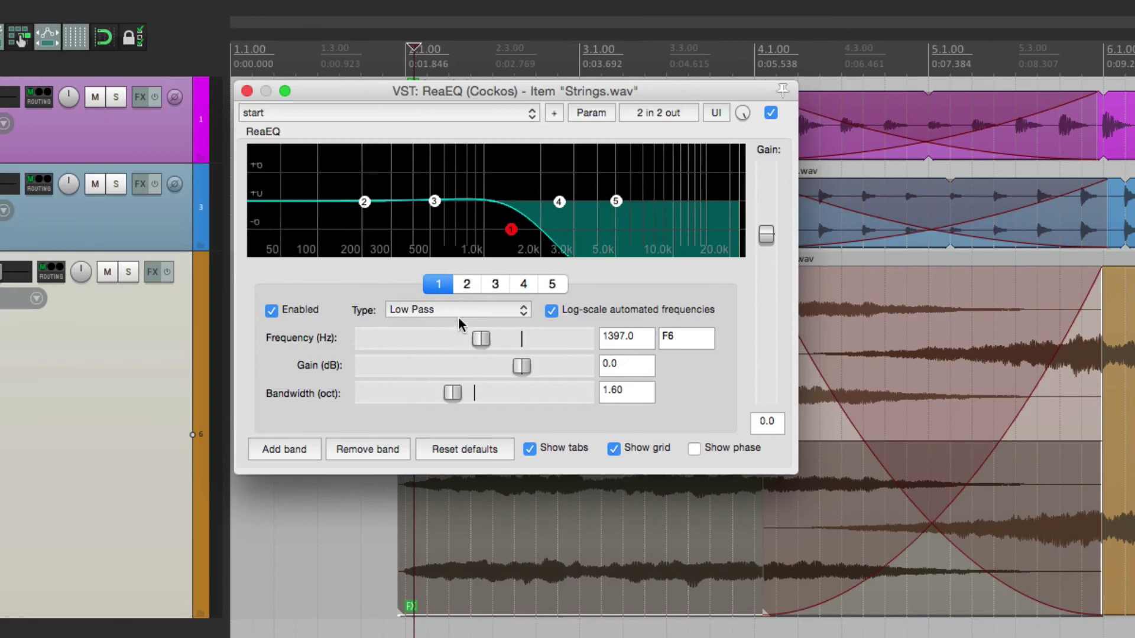
drag(449, 395, 395, 398)
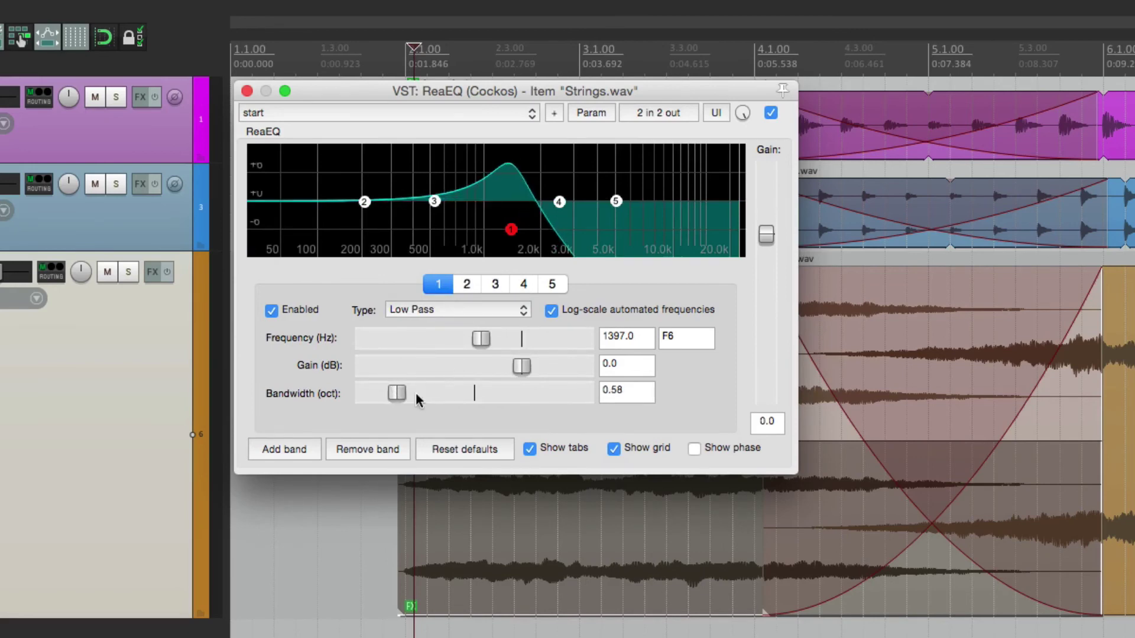
drag(476, 340, 484, 345)
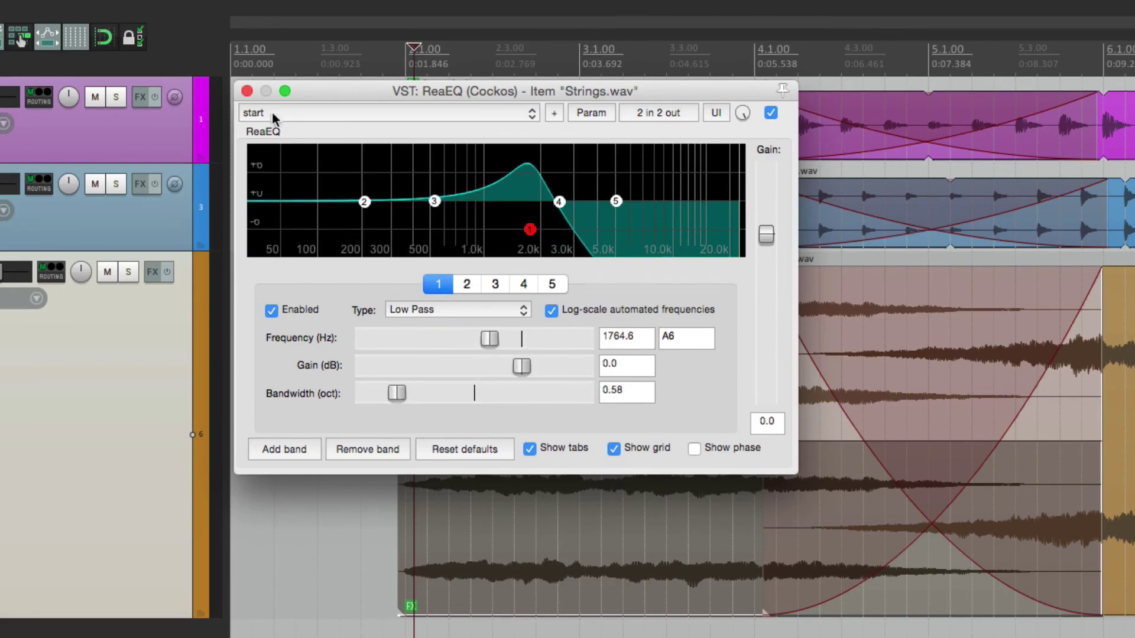
click(247, 91)
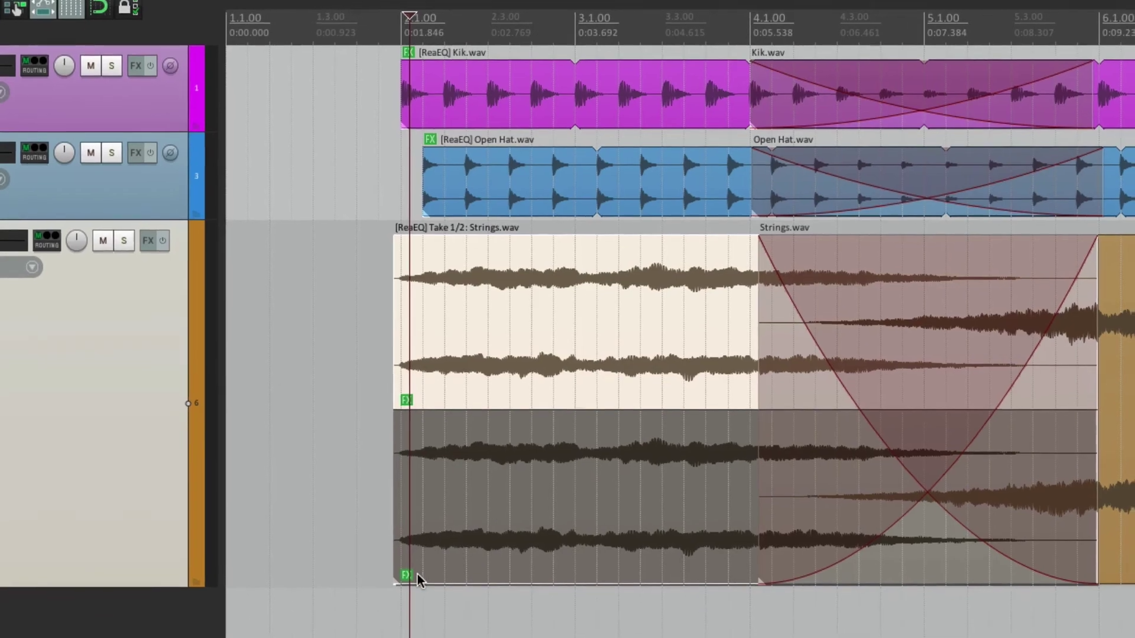
Activate the second Strings take and check that its ReaEQ remains high-pass.
click(490, 541)
right_click(410, 606)
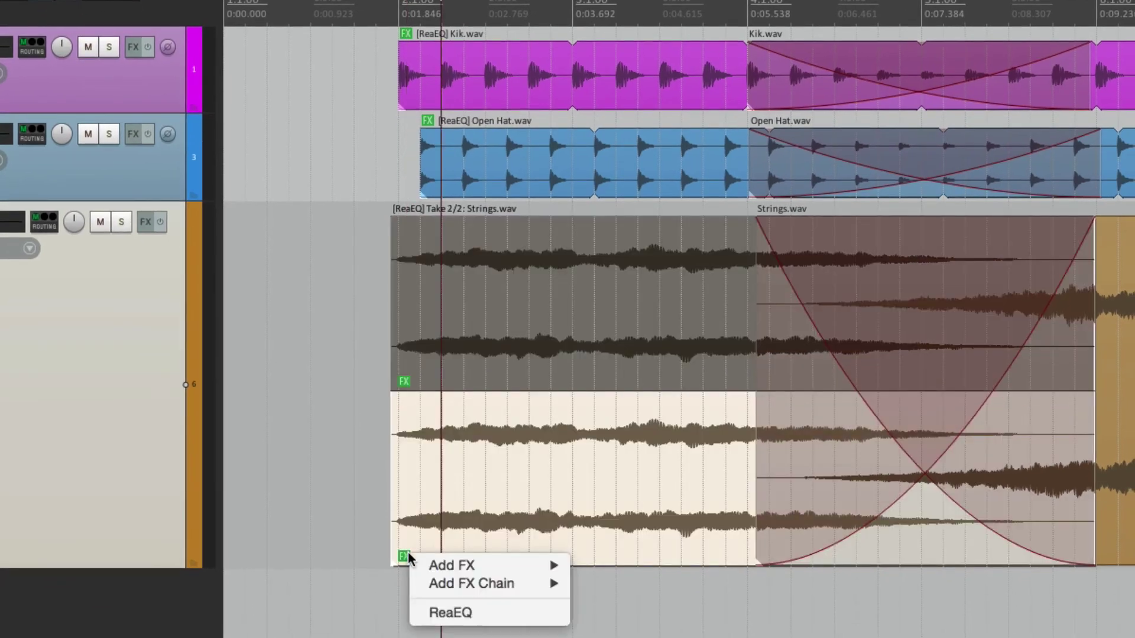
click(422, 614)
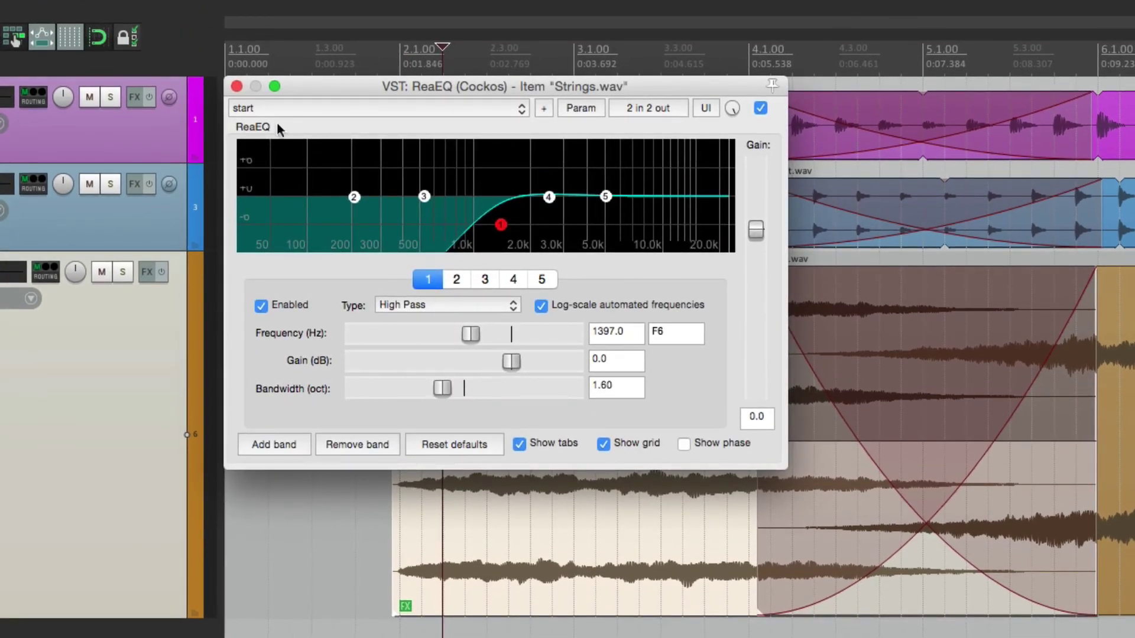
click(237, 87)
Play the Strings item from its start with take 2, then again with take 1 active.
click(375, 303)
key(space)
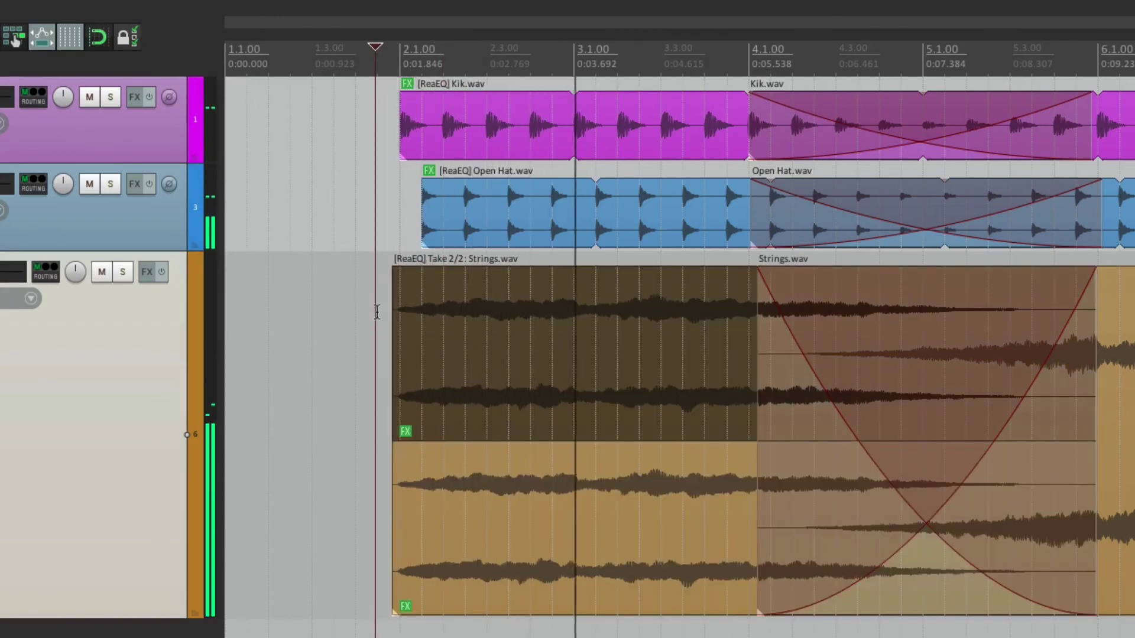
click(508, 309)
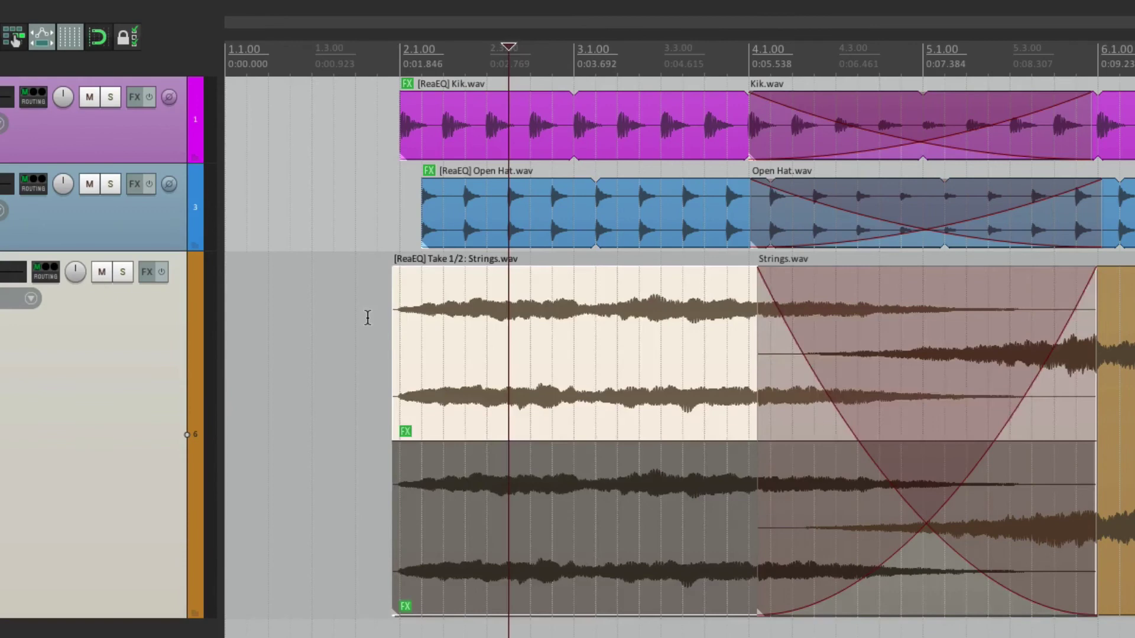
click(368, 317)
key(space)
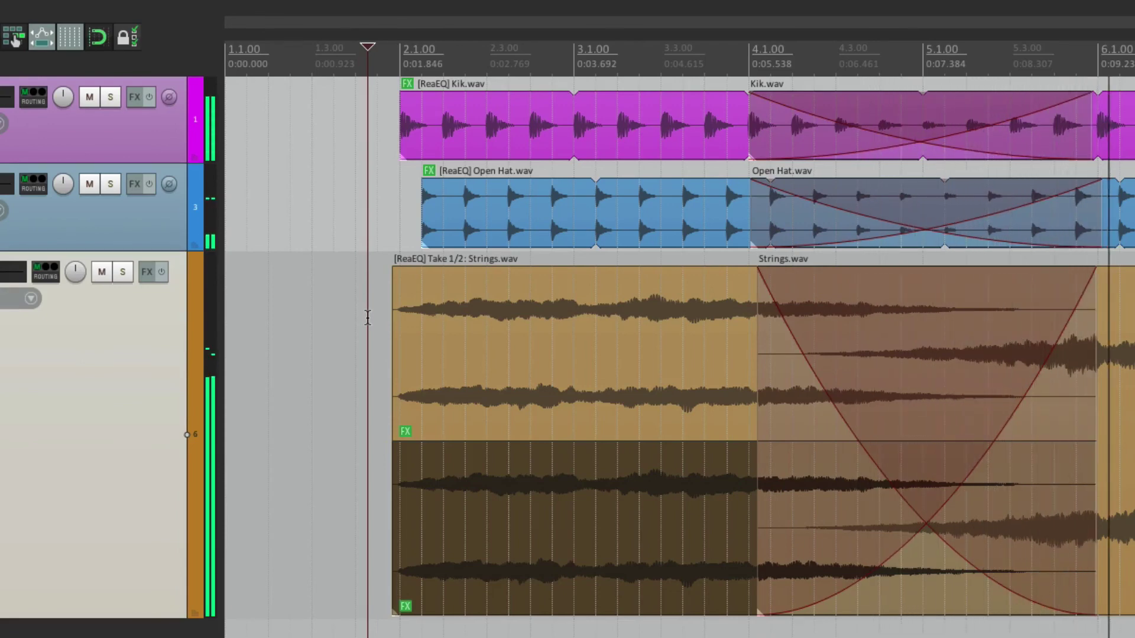
click(385, 321)
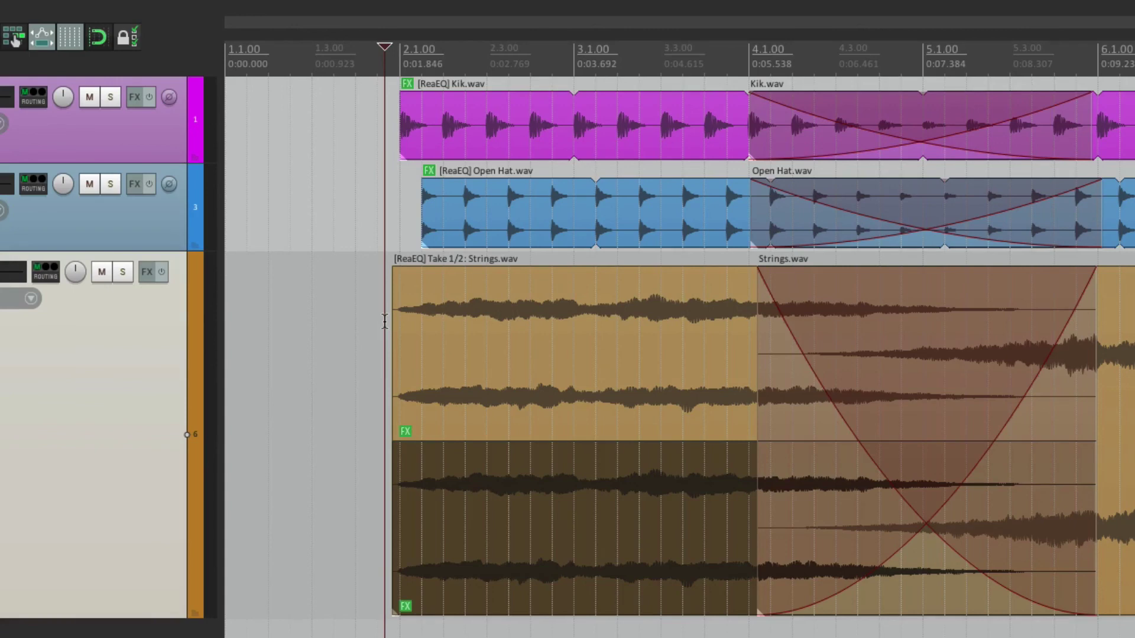
click(544, 476)
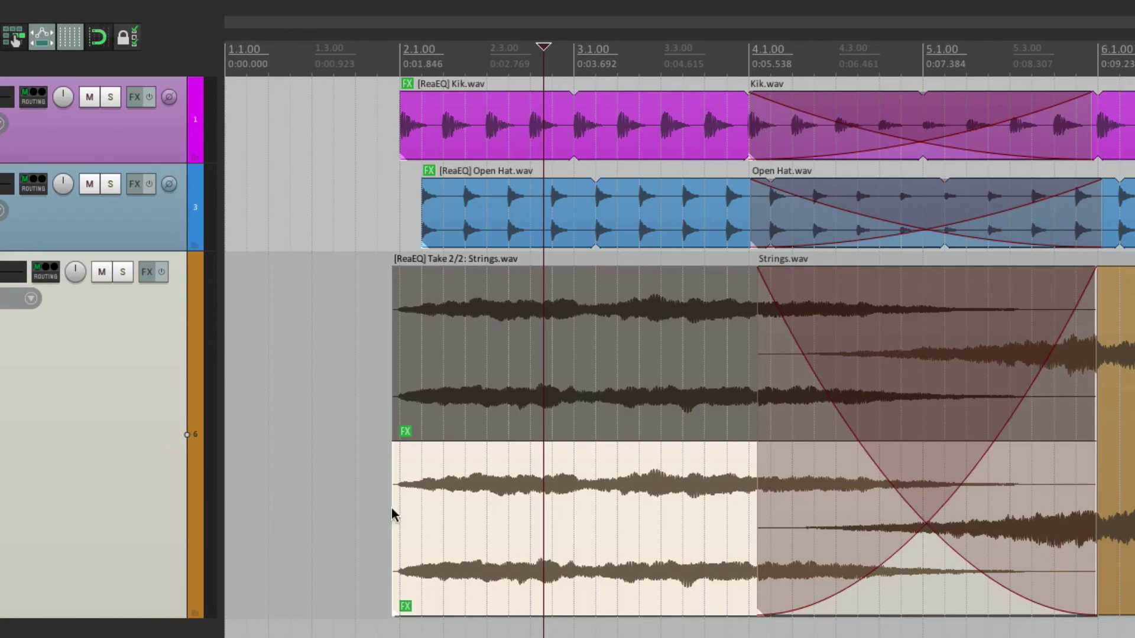
click(366, 489)
key(space)
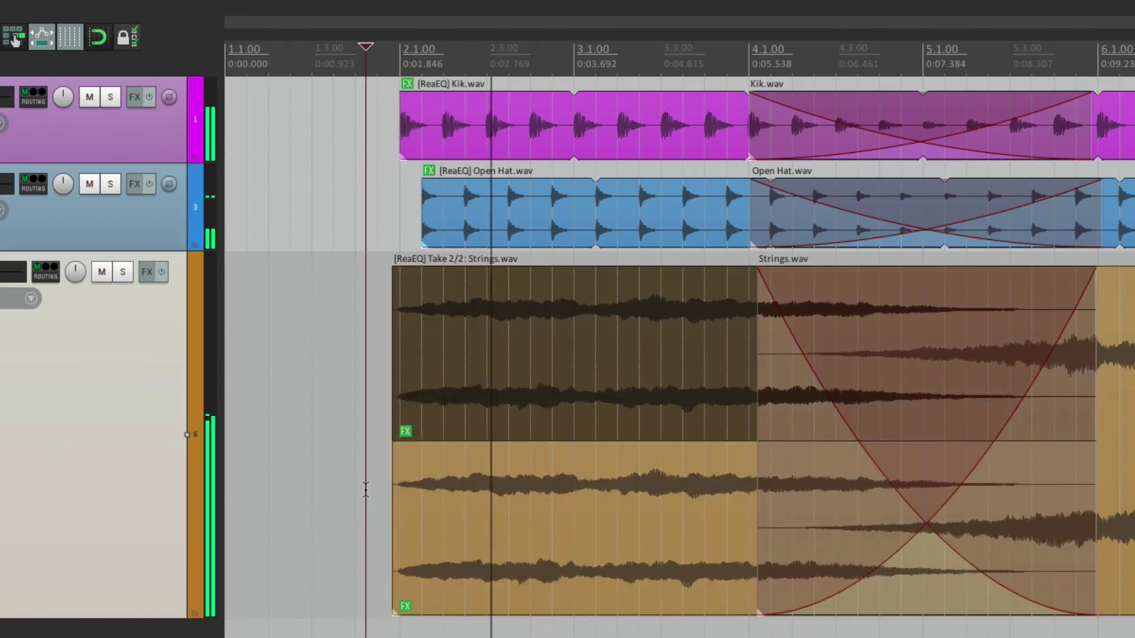
key(space)
click(499, 336)
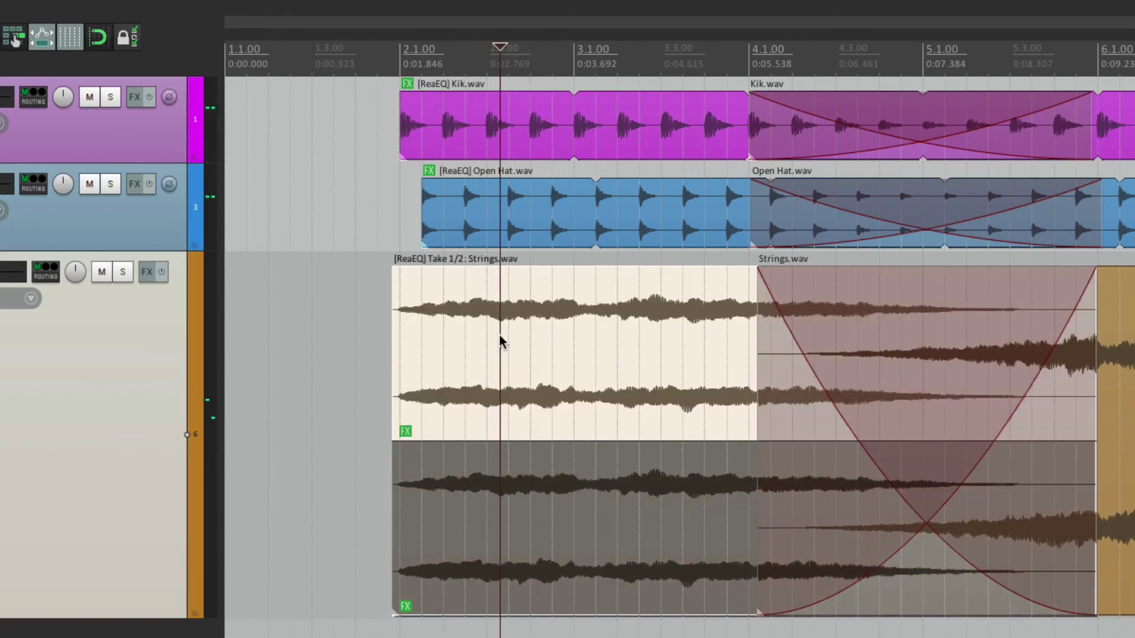
click(376, 323)
key(space)
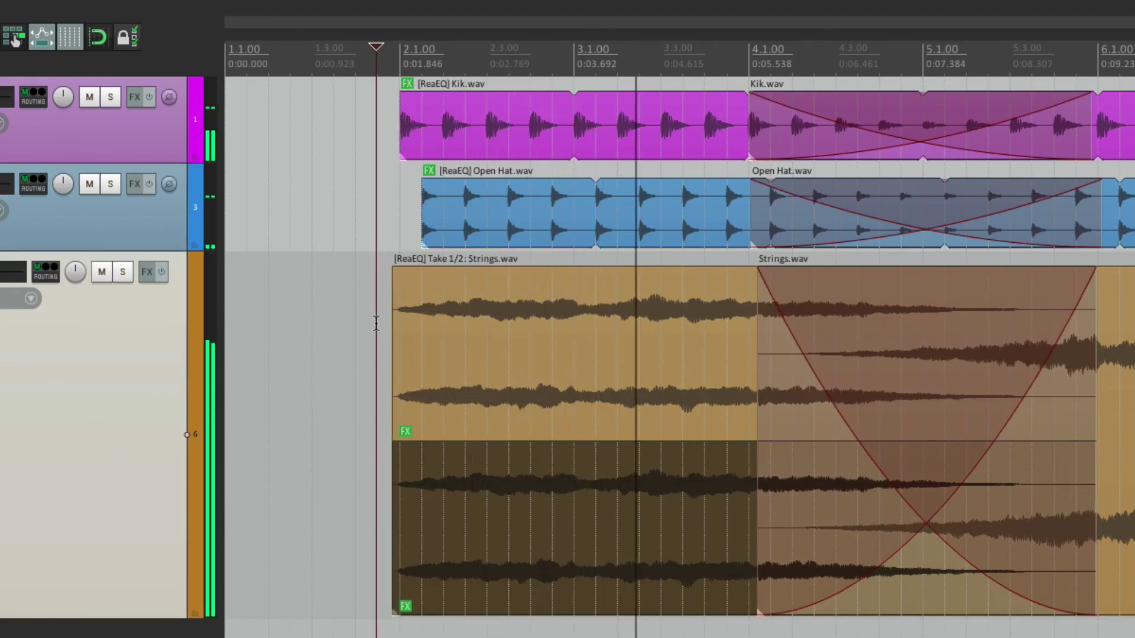
key(space)
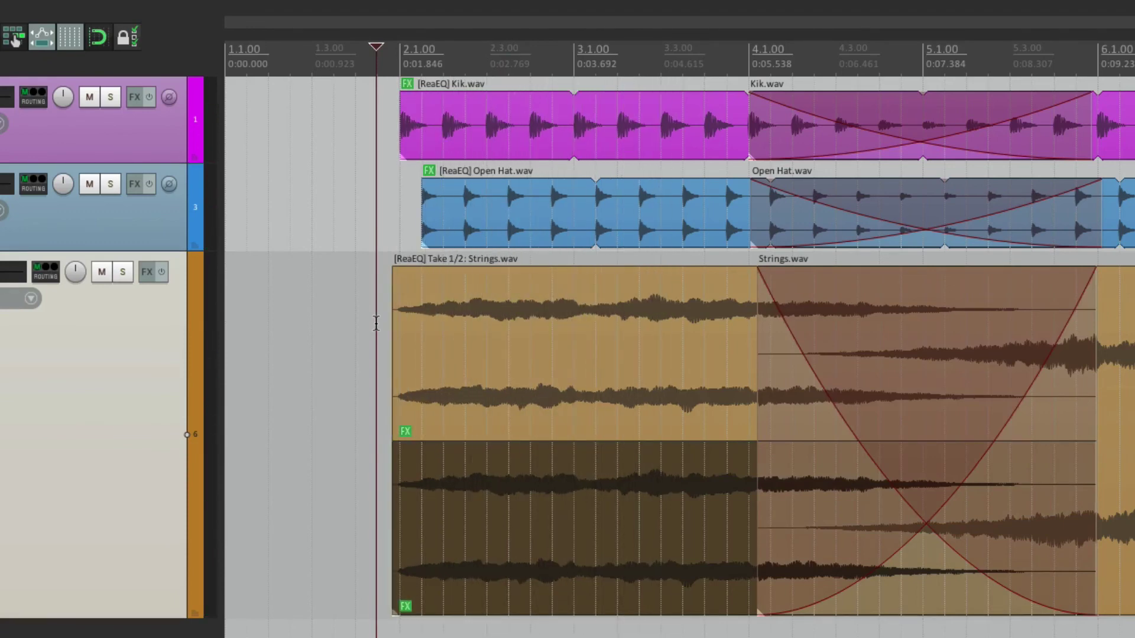